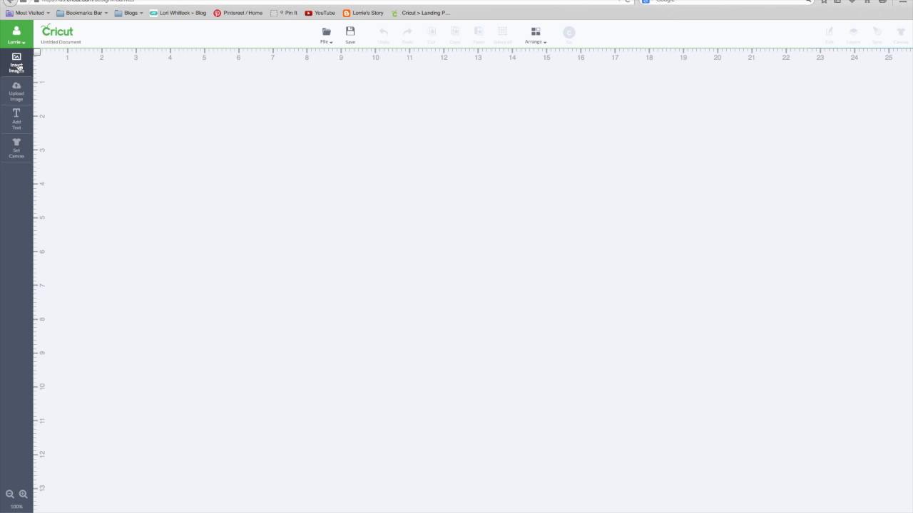
# Search My Image Sets in the image library for "cricut craft".
pyautogui.click(17, 65)
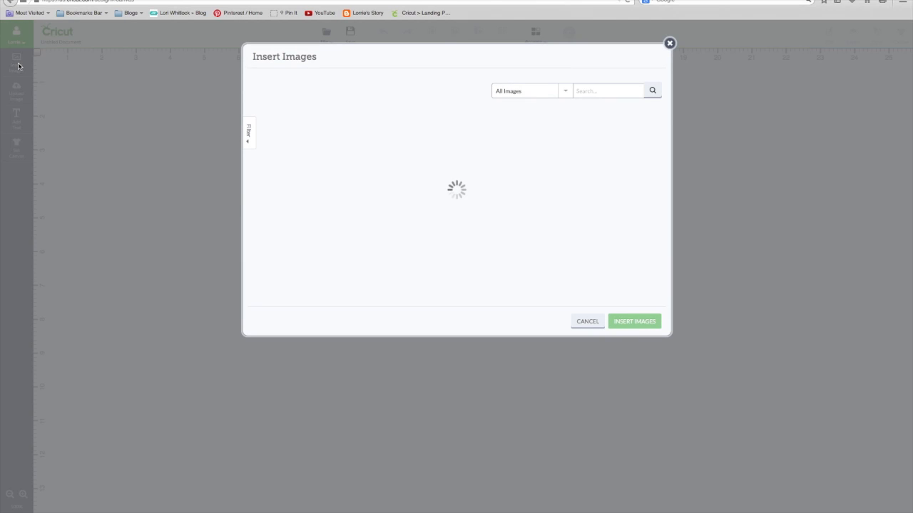
pyautogui.click(565, 93)
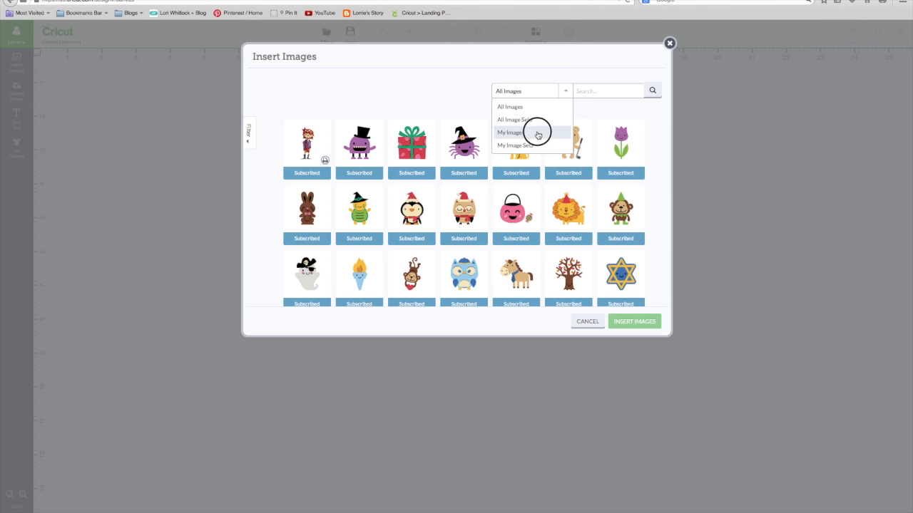
pyautogui.click(539, 132)
pyautogui.click(565, 91)
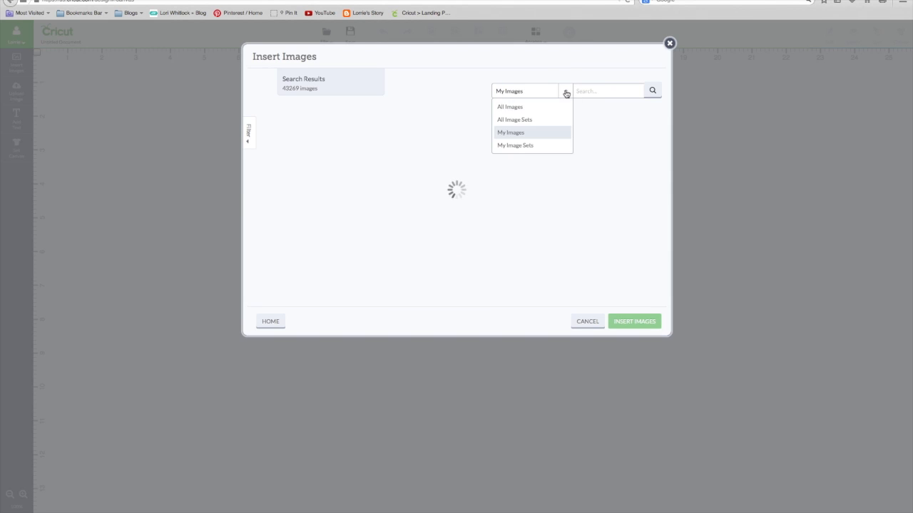
pyautogui.click(542, 146)
pyautogui.click(594, 91)
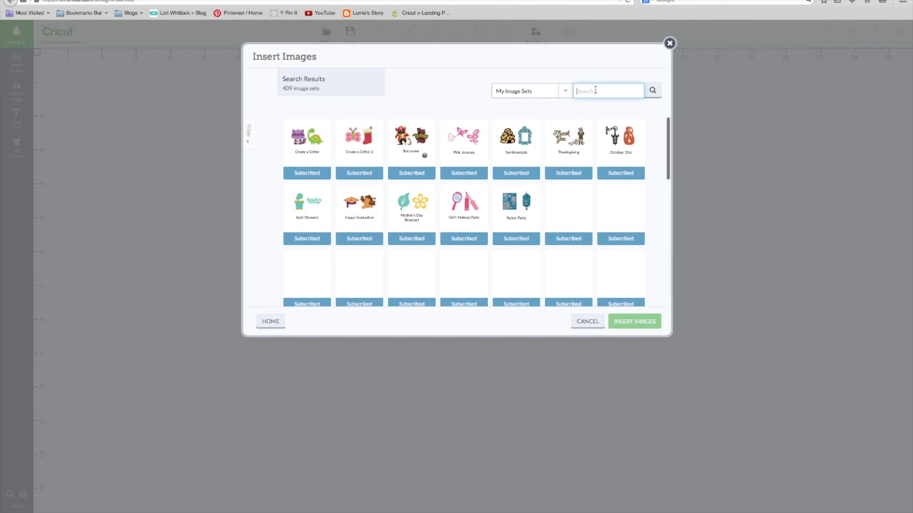
pyautogui.write('c')
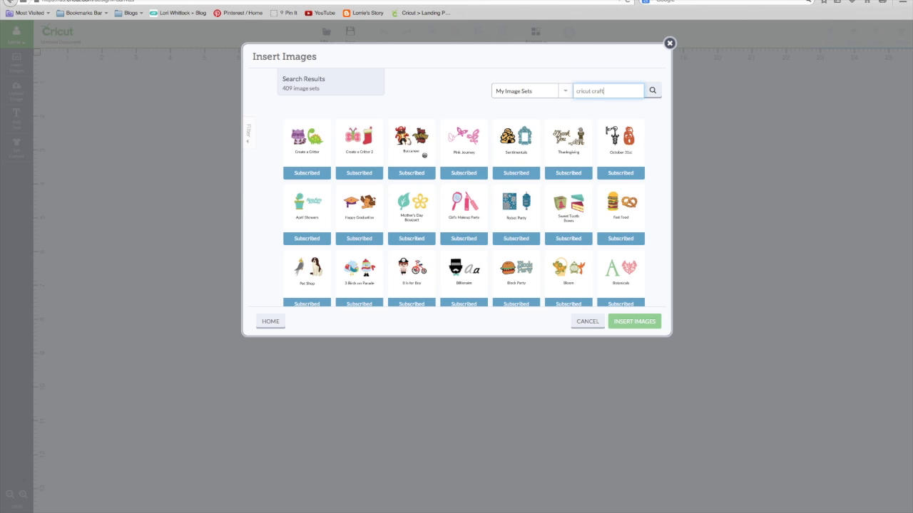
pyautogui.write('ricut craft')
pyautogui.press('Return')
# Open the Cricut Craft Room Basics image set and select the tan square at the end of the set.
pyautogui.click(295, 147)
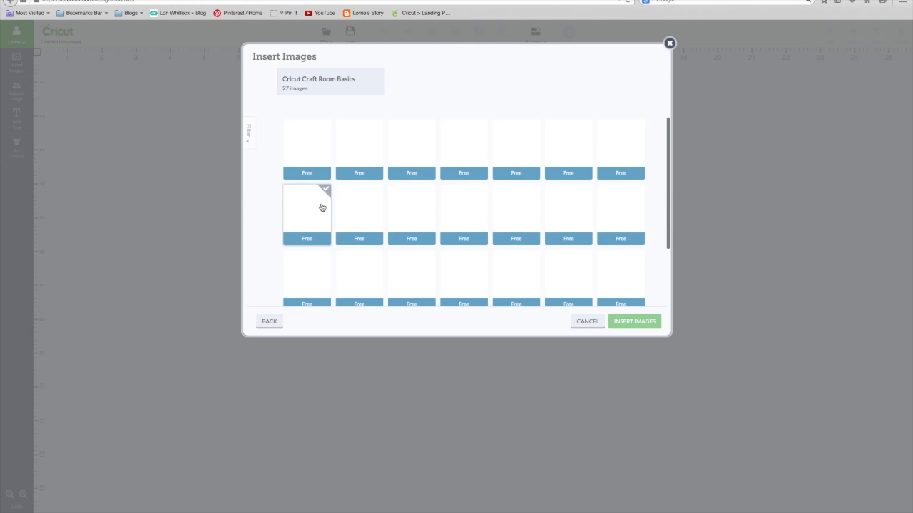
pyautogui.scroll(-2, 396, 212)
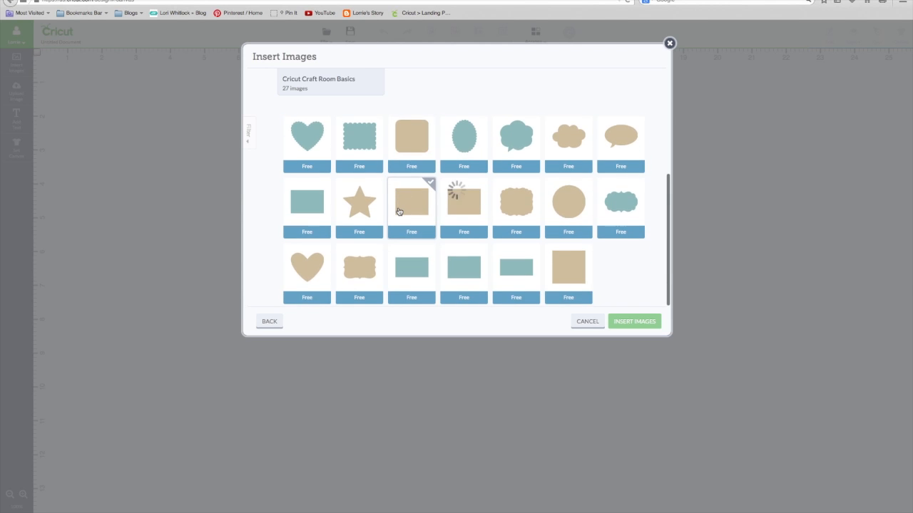
pyautogui.scroll(3, 399, 212)
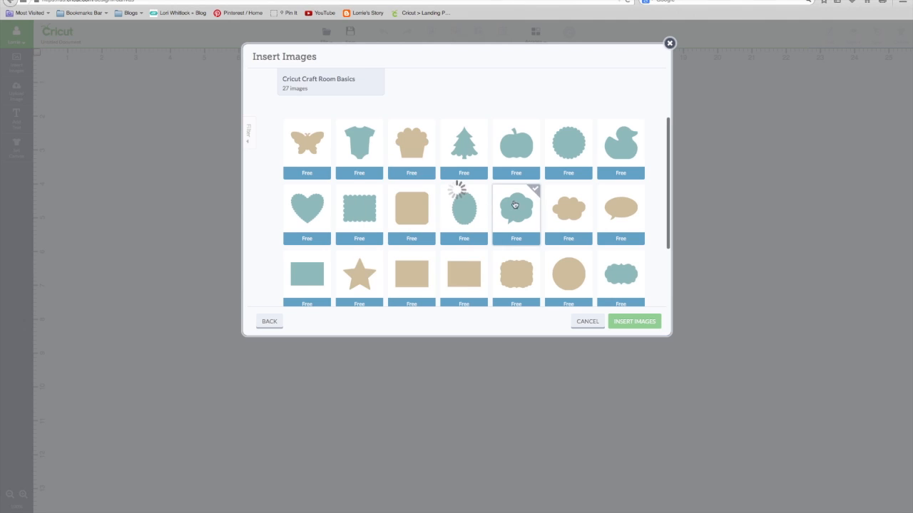
pyautogui.scroll(-3, 461, 188)
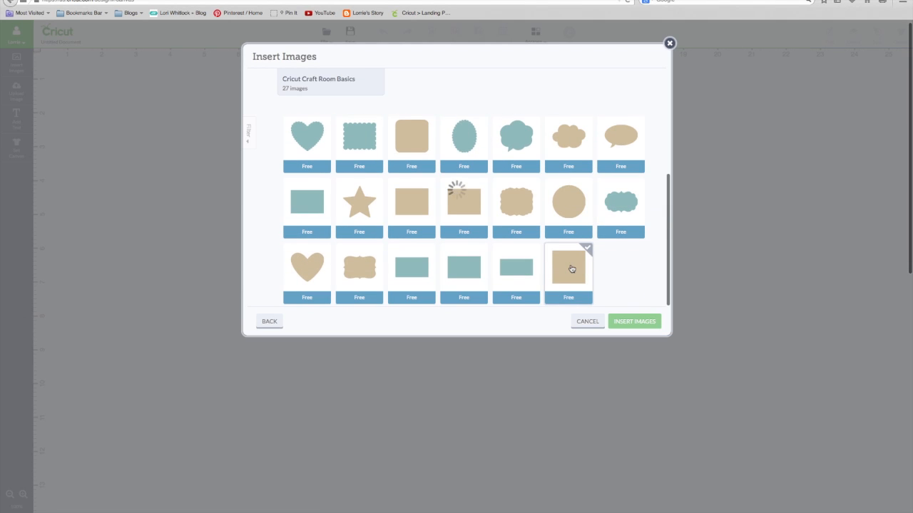
pyautogui.click(571, 269)
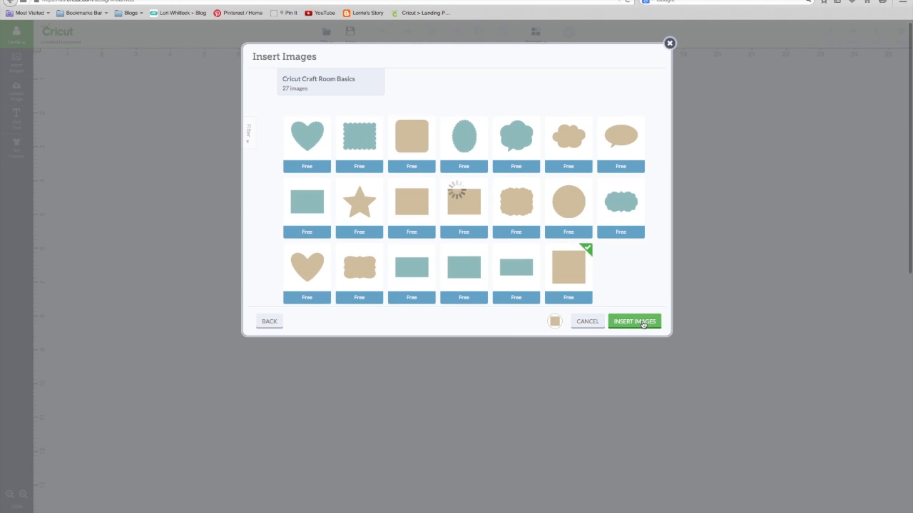
# Return to the image set results and search All Images for "turkey".
pyautogui.click(269, 320)
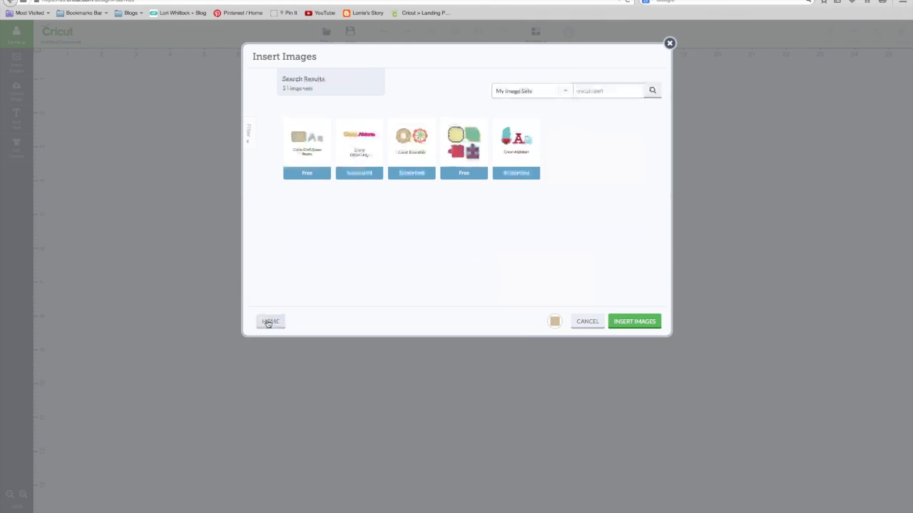
pyautogui.click(563, 92)
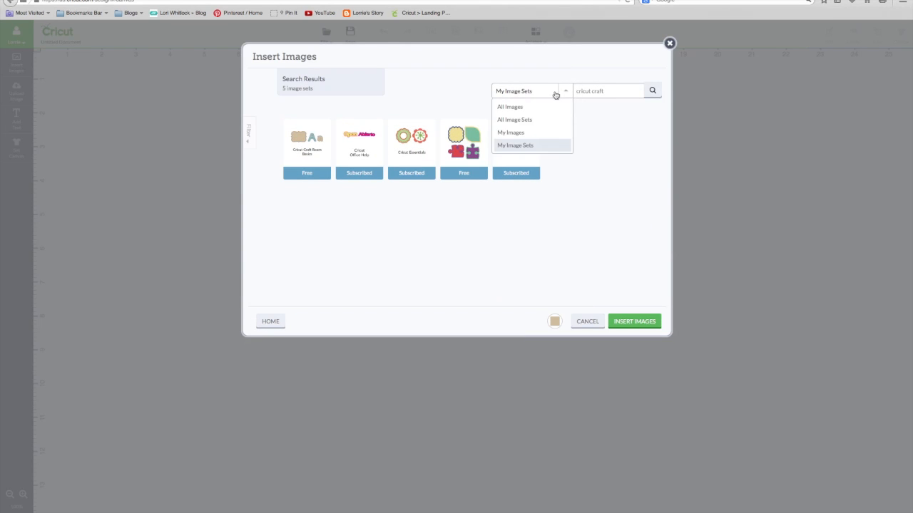
pyautogui.click(523, 108)
pyautogui.moveTo(604, 90); pyautogui.dragTo(564, 90)
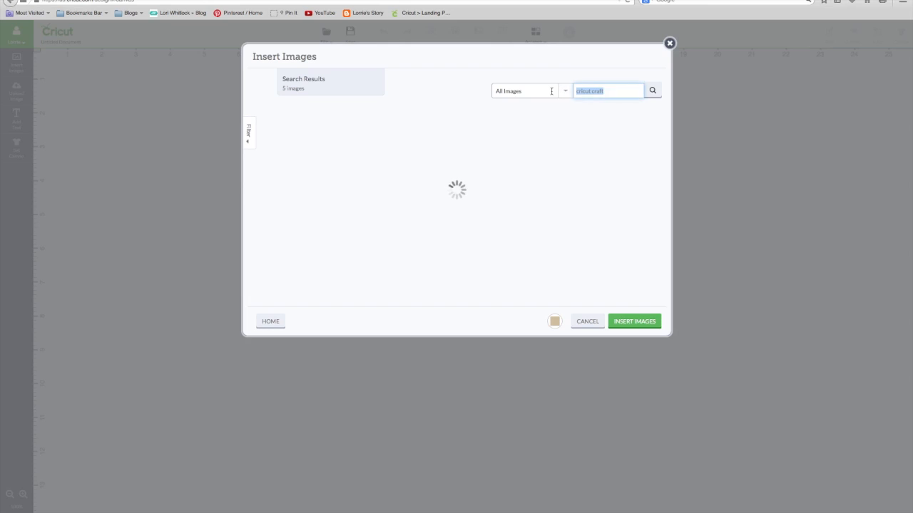
pyautogui.write('turkey')
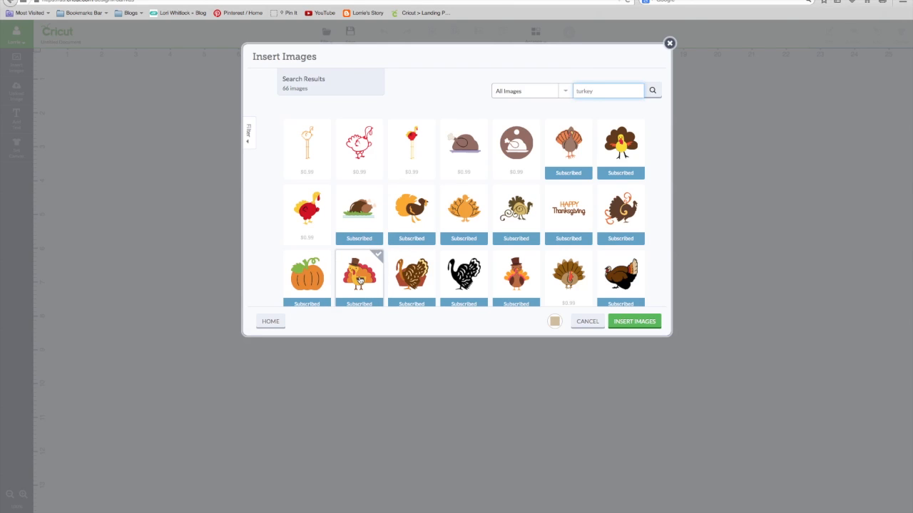
# Add the top-hat turkey from Create A Critter 2, insert both images, and move the turkey away from the square.
pyautogui.moveTo(360, 280)
pyautogui.click(356, 282)
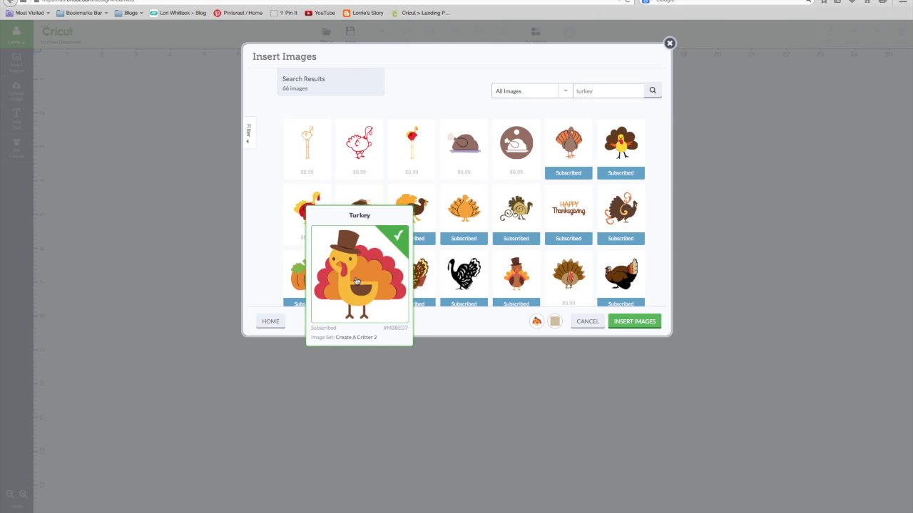
pyautogui.click(637, 322)
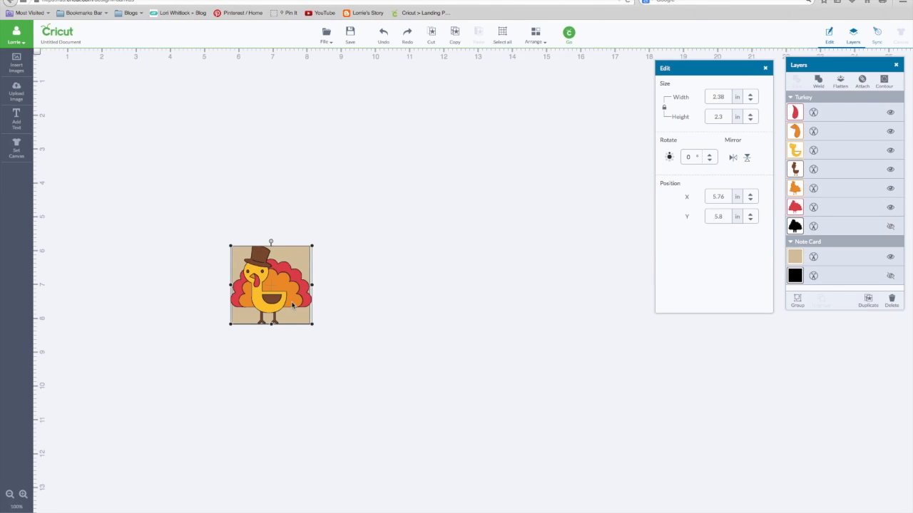
pyautogui.moveTo(283, 279); pyautogui.dragTo(809, 368)
# Ungroup the note card square, then unhide its black shadow layer and delete it.
pyautogui.click(328, 260)
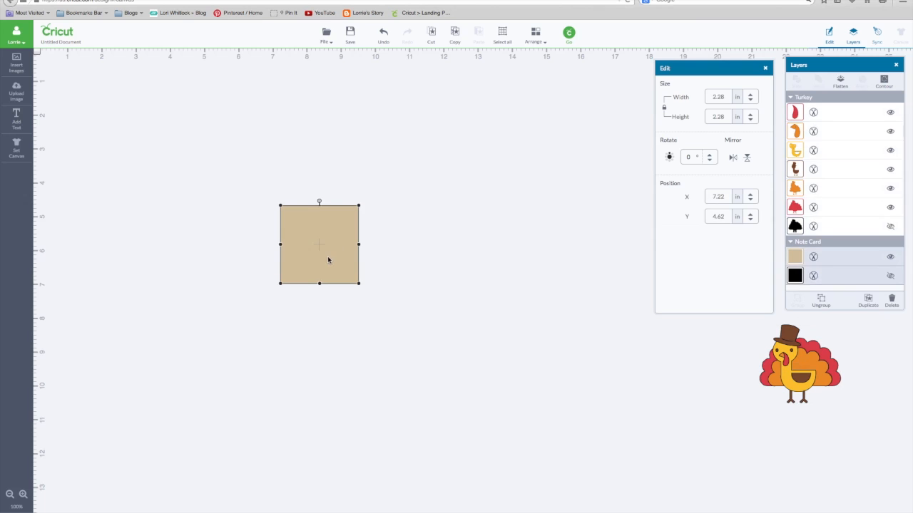
pyautogui.scroll(-1, 870, 251)
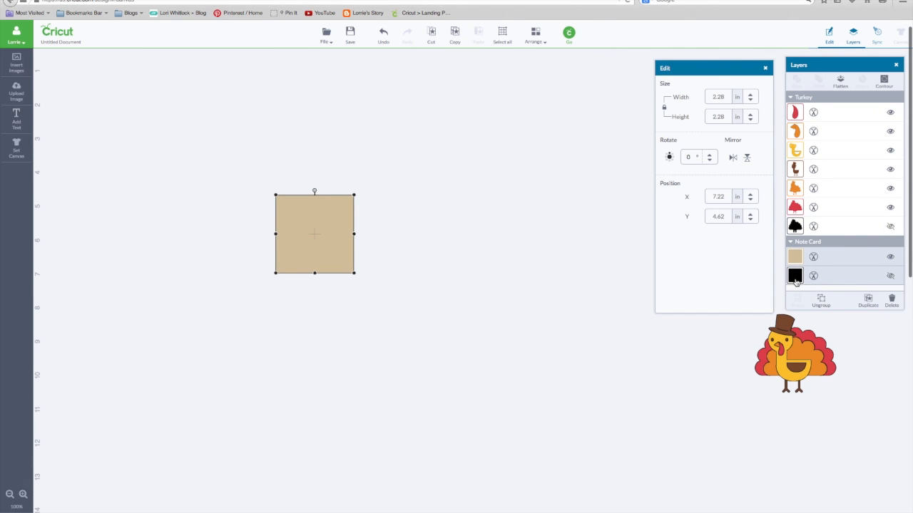
pyautogui.rightClick(334, 239)
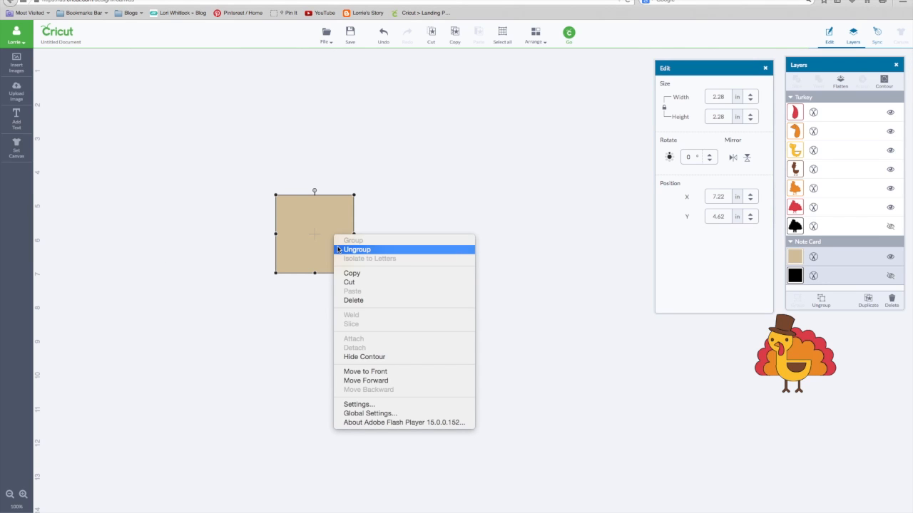
pyautogui.click(341, 249)
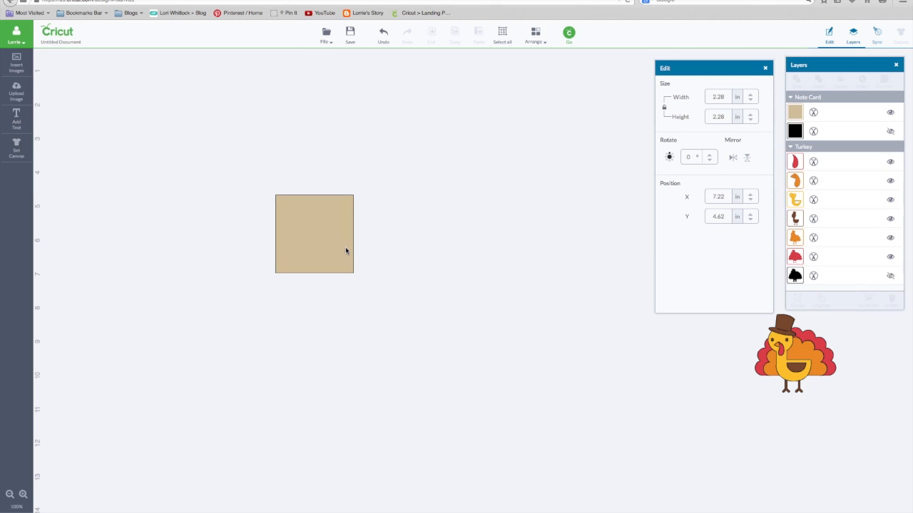
pyautogui.click(890, 132)
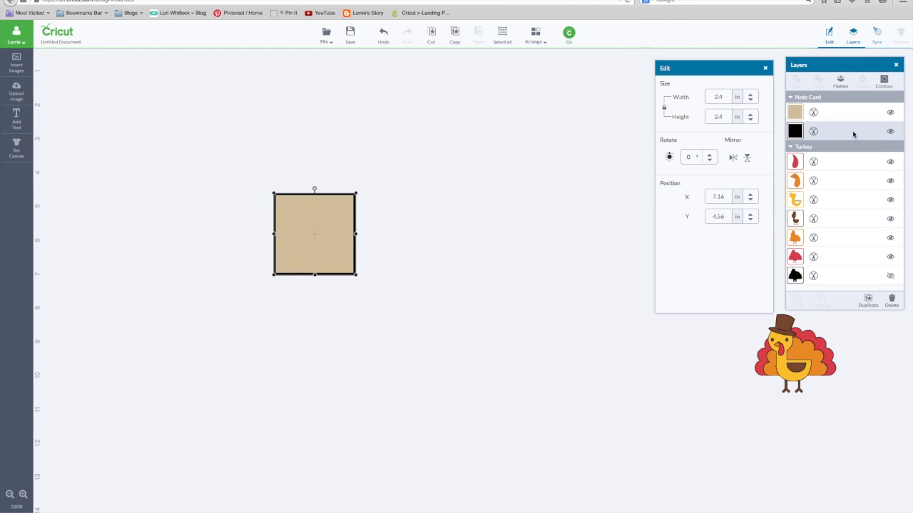
pyautogui.click(892, 301)
# Copy the tan square, paste it twice, and move the copies beside the turkey.
pyautogui.moveTo(316, 224); pyautogui.dragTo(313, 219)
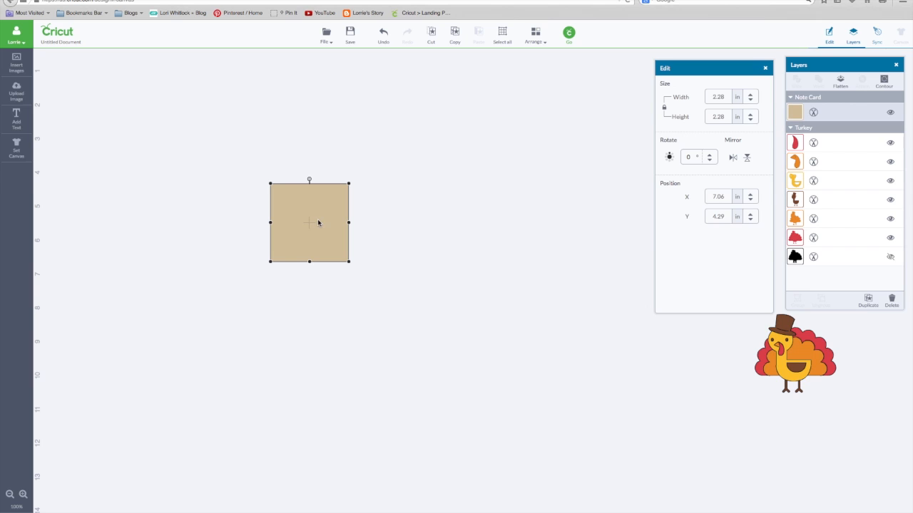
pyautogui.click(456, 35)
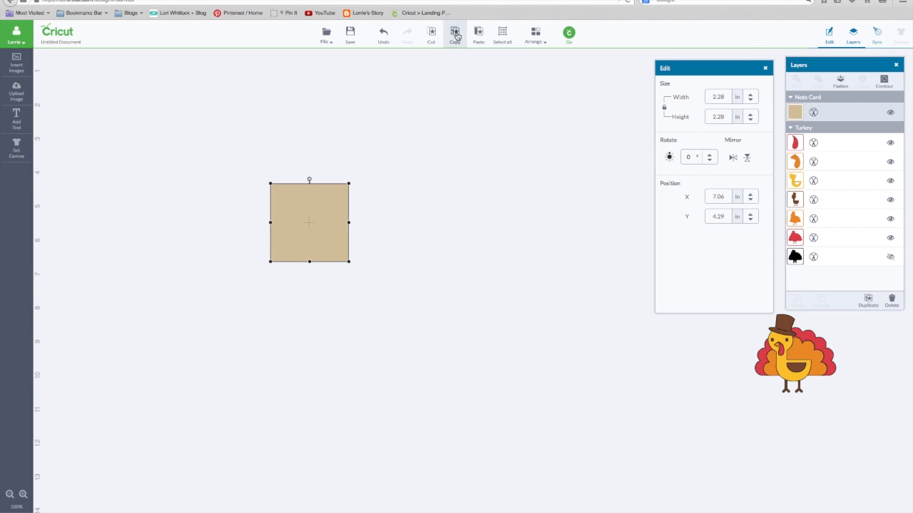
pyautogui.click(479, 37)
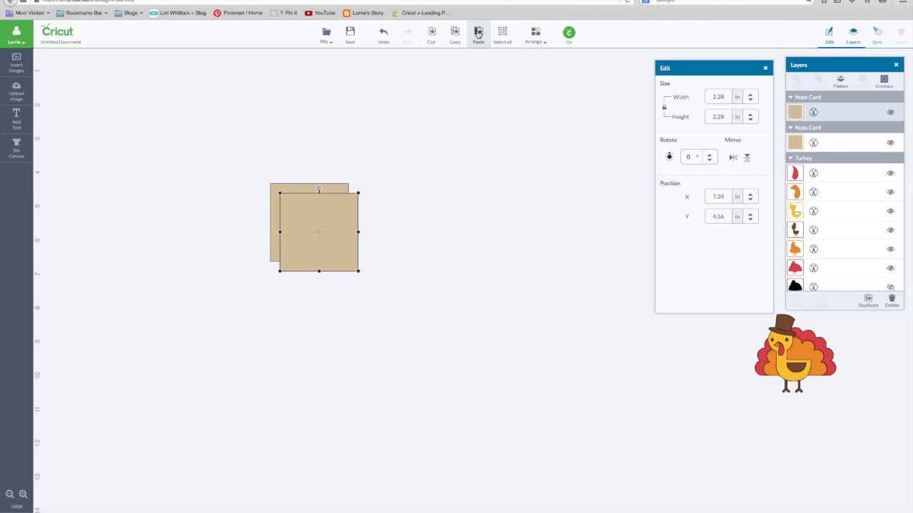
pyautogui.click(478, 34)
pyautogui.moveTo(323, 223); pyautogui.dragTo(705, 336)
# Resize the original square to 11.25 in wide and place it at about X 1.03, Y 1.02 on the canvas.
pyautogui.moveTo(292, 226)
pyautogui.mouseDown()
pyautogui.moveTo(536, 347)
pyautogui.moveTo(653, 354)
pyautogui.moveTo(303, 222)
pyautogui.mouseUp()
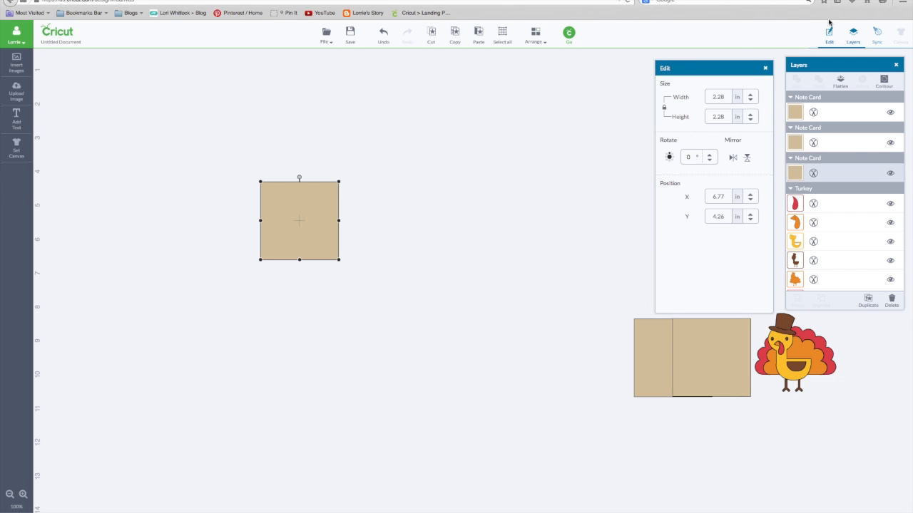
pyautogui.click(723, 97)
pyautogui.write('11.25')
pyautogui.press('Return')
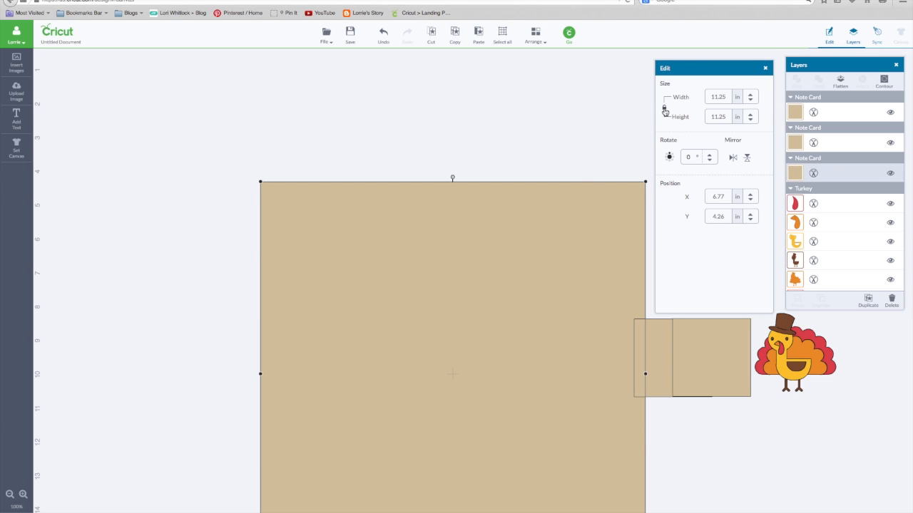
pyautogui.moveTo(544, 235); pyautogui.dragTo(363, 141)
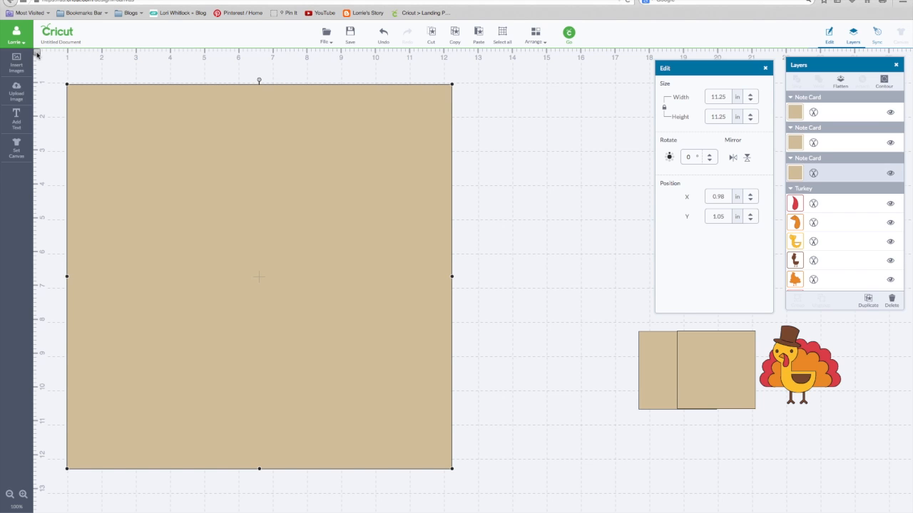
pyautogui.moveTo(365, 170); pyautogui.dragTo(355, 173)
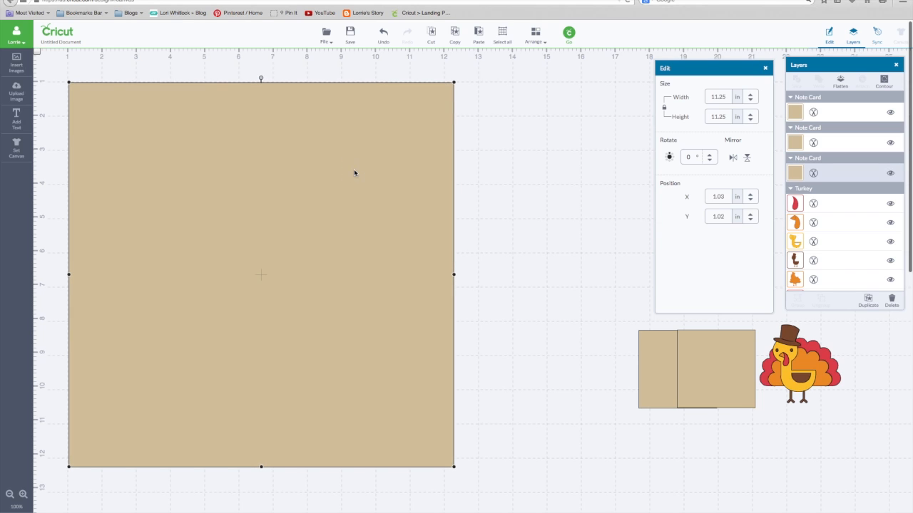
# Move one square copy inside the large square at about X 1.23, Y 1.26 and enlarge it to about 10.76 in.
pyautogui.click(517, 179)
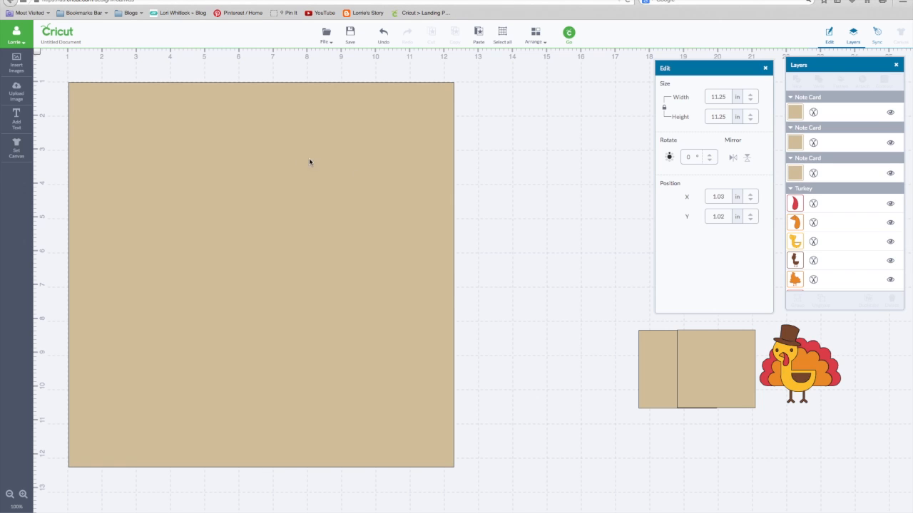
pyautogui.moveTo(660, 350); pyautogui.dragTo(95, 111)
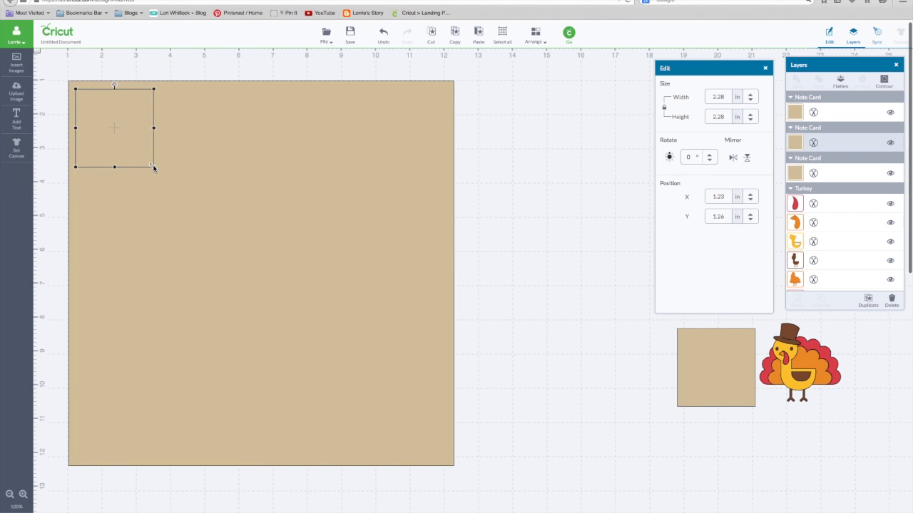
pyautogui.moveTo(154, 168); pyautogui.dragTo(441, 446)
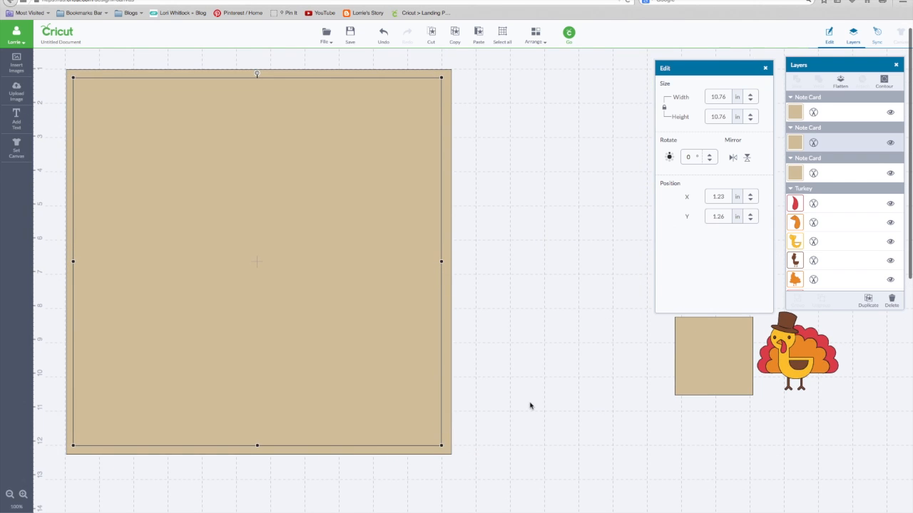
pyautogui.click(578, 169)
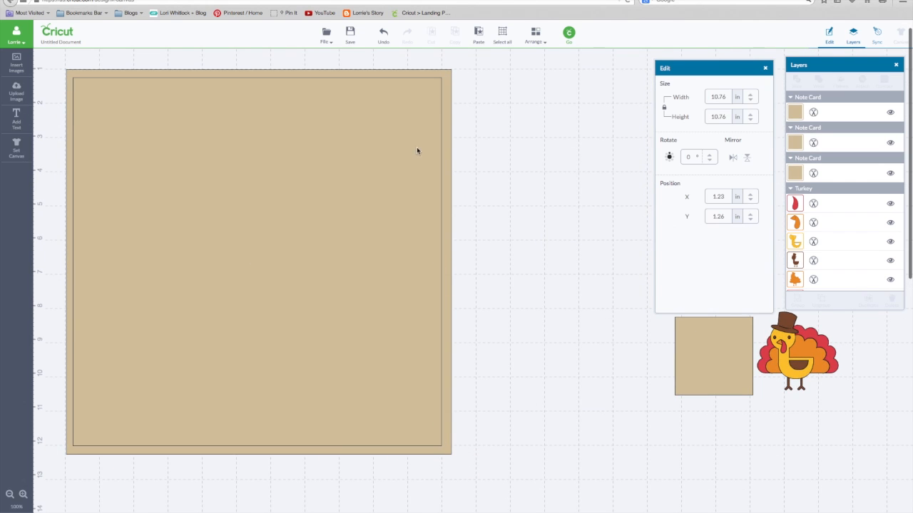
# Slice the inner square out of the 11.25 in square and move the cut-out piece off the frame.
pyautogui.click(448, 160)
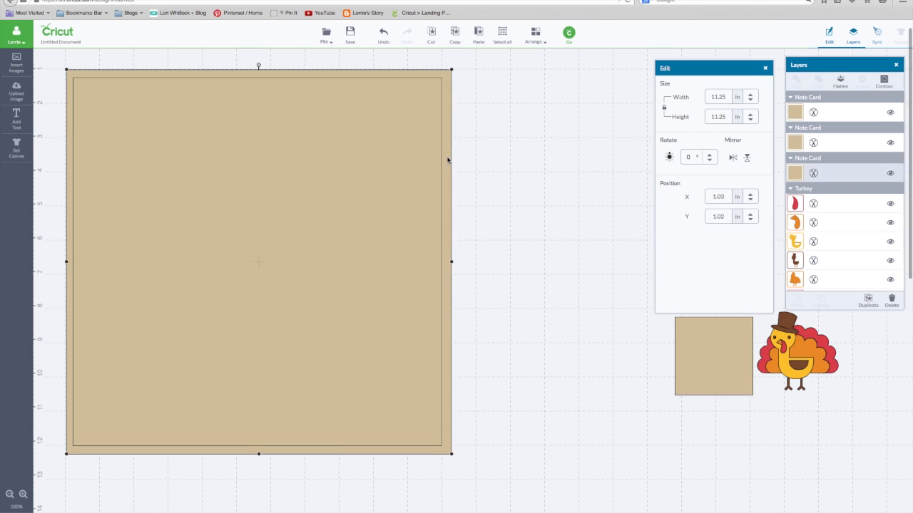
pyautogui.keyDown('shift'); pyautogui.click(304, 159); pyautogui.keyUp('shift')
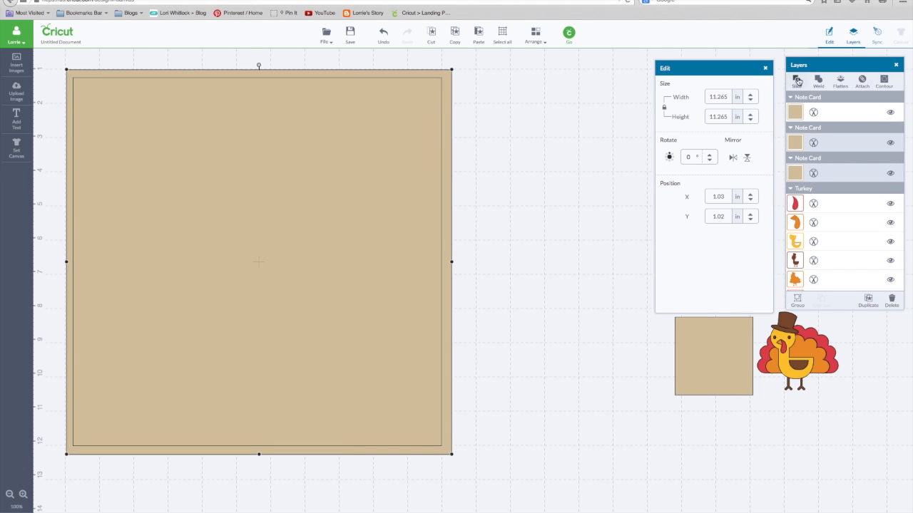
pyautogui.moveTo(441, 187); pyautogui.dragTo(701, 252)
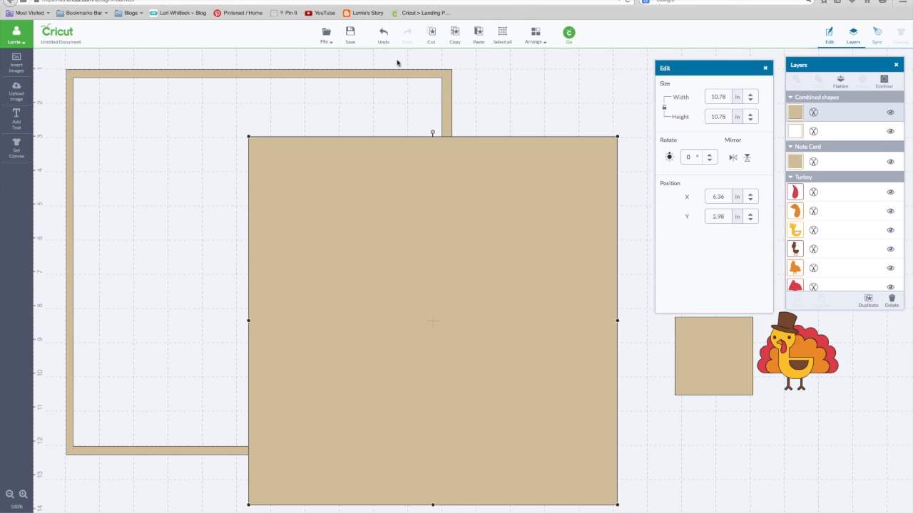
# Undo the move and slice of the inner square, then shrink that square to about 3.84 in beside the large square.
pyautogui.click(383, 34)
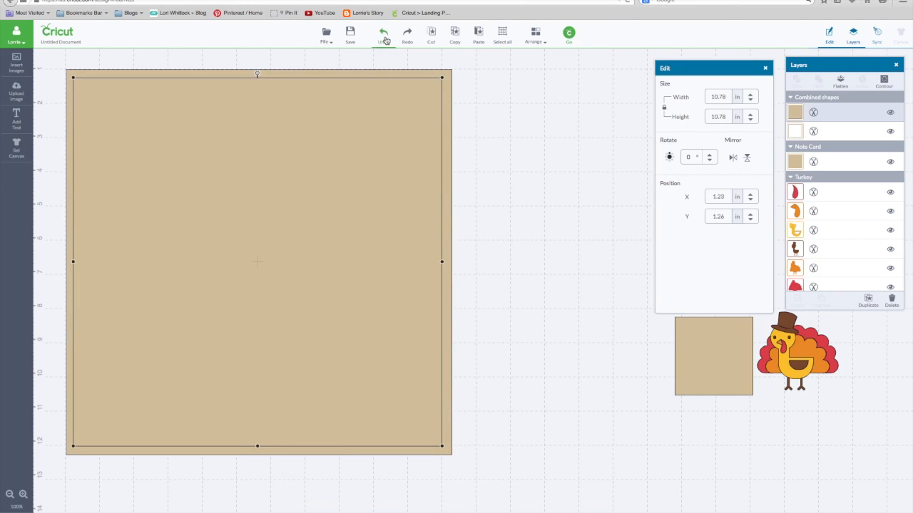
pyautogui.click(384, 36)
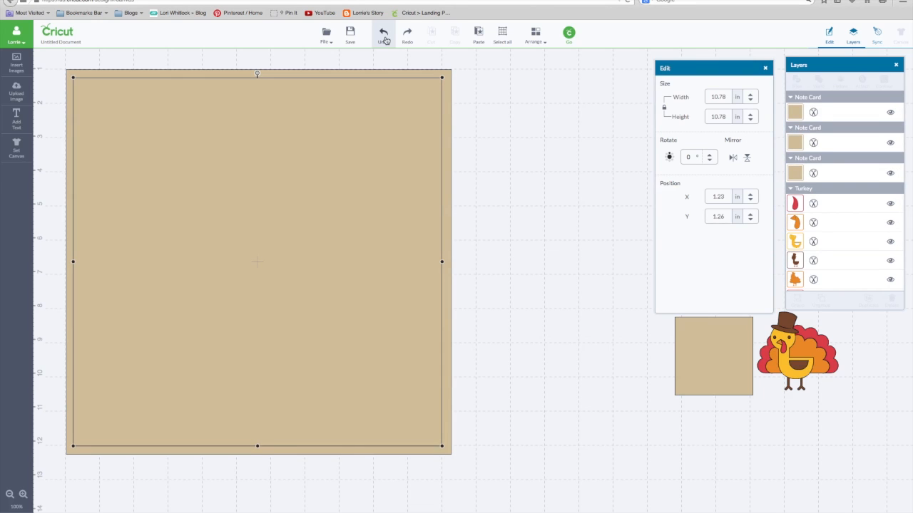
pyautogui.moveTo(340, 222); pyautogui.dragTo(536, 210)
pyautogui.moveTo(638, 105); pyautogui.dragTo(425, 339)
pyautogui.moveTo(330, 388); pyautogui.dragTo(561, 318)
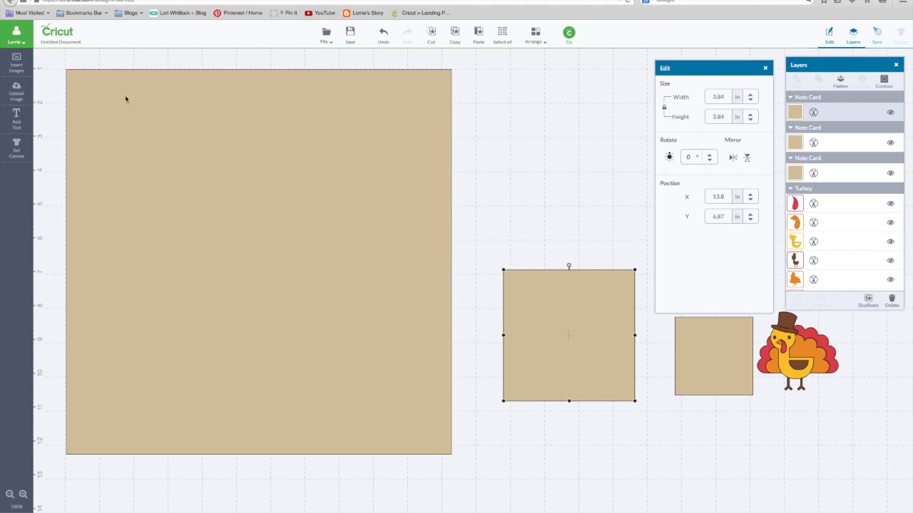
# Nudge the large 11.25 in square to about X 1.01, Y 1.05 on the canvas.
pyautogui.click(261, 180)
pyautogui.moveTo(261, 176); pyautogui.dragTo(265, 178)
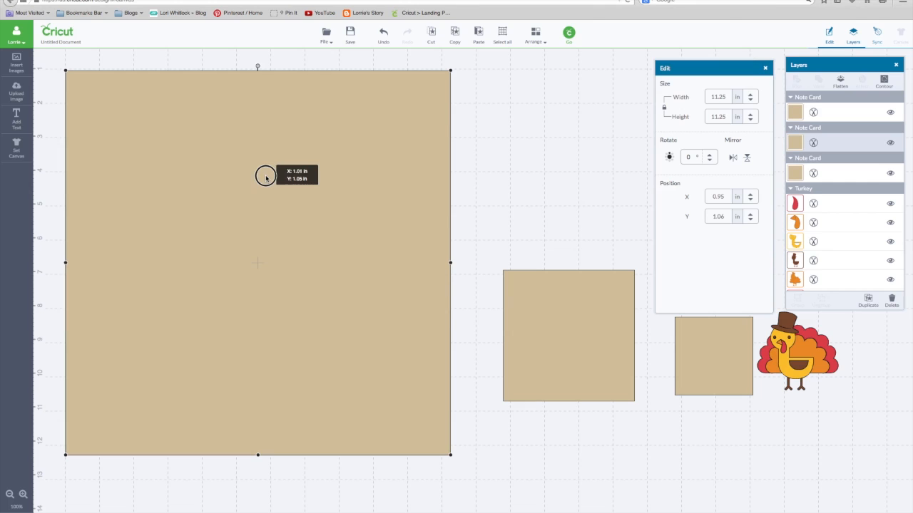
pyautogui.click(574, 191)
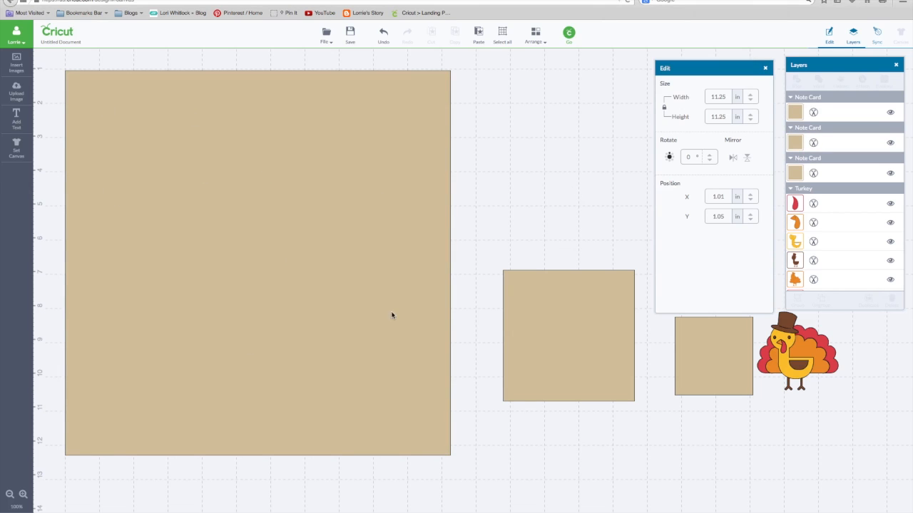
# Resize the smaller square to 4 in and place it in the large square's upper-left corner at about X 1.43, Y 1.44.
pyautogui.moveTo(527, 322); pyautogui.dragTo(522, 249)
pyautogui.doubleClick(717, 96)
pyautogui.write('4.')
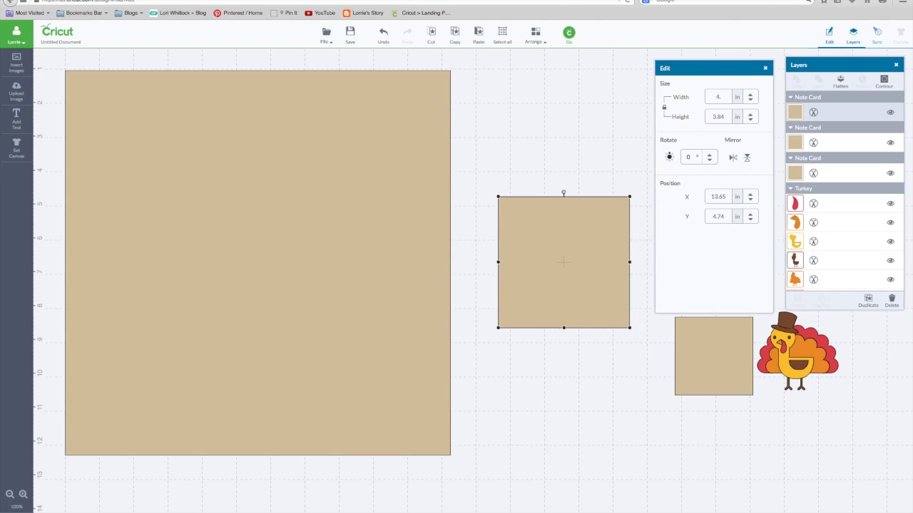
pyautogui.press('Return')
pyautogui.moveTo(575, 269); pyautogui.dragTo(168, 156)
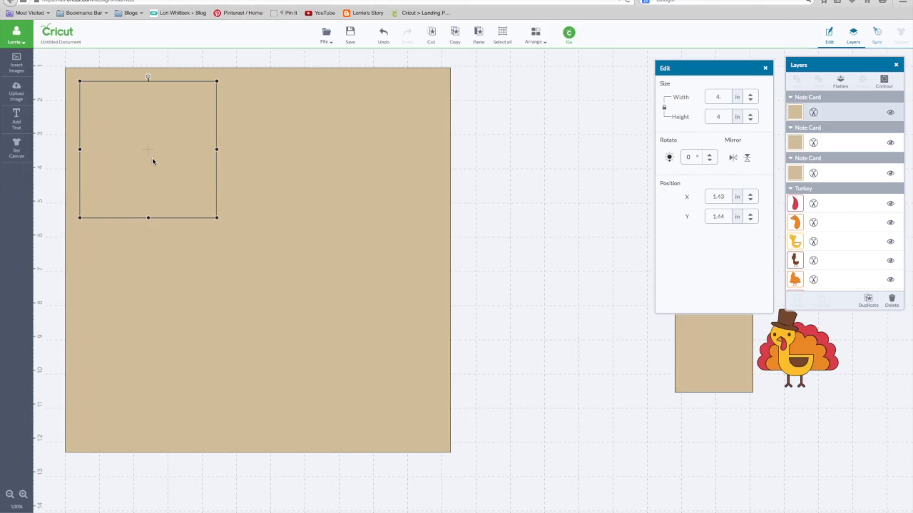
# Paste a spare 4 in square beside the large square and slice the upper-left 4 in square out of the large one.
pyautogui.click(477, 34)
pyautogui.moveTo(203, 172); pyautogui.dragTo(617, 199)
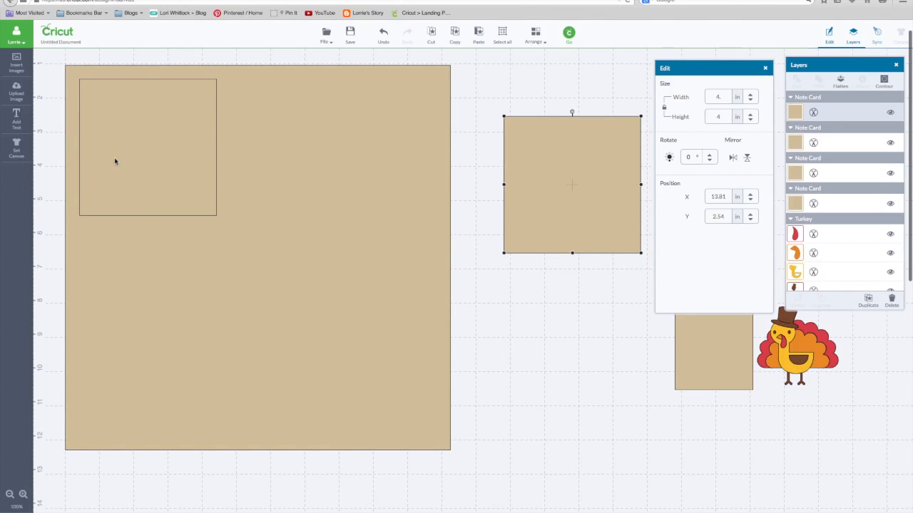
pyautogui.click(138, 158)
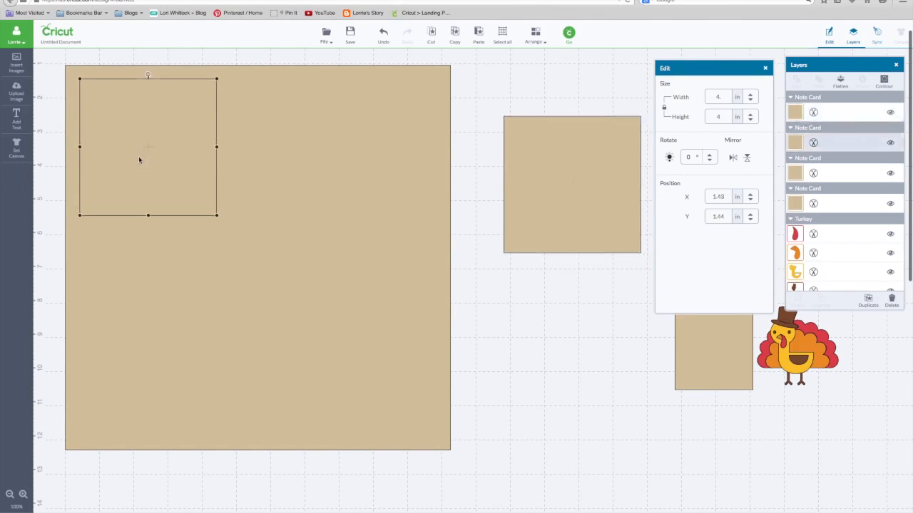
pyautogui.keyDown('shift'); pyautogui.click(283, 181); pyautogui.keyUp('shift')
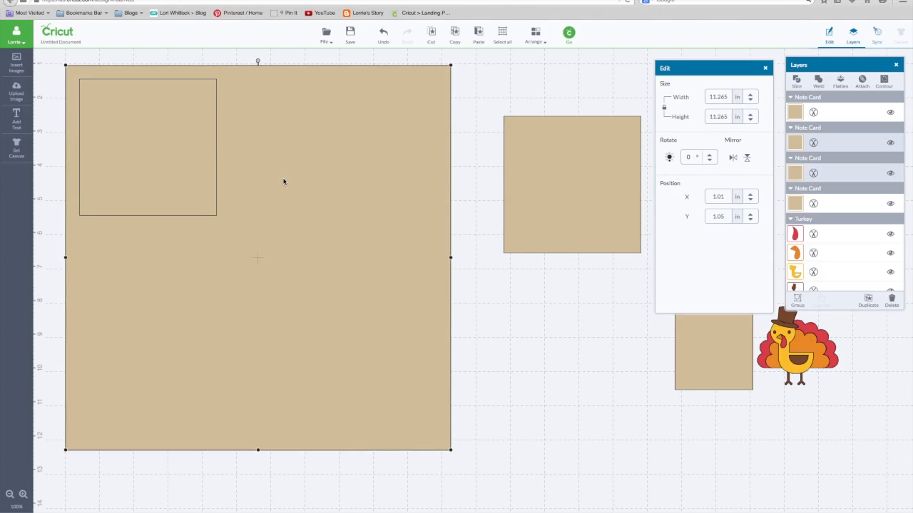
pyautogui.click(796, 83)
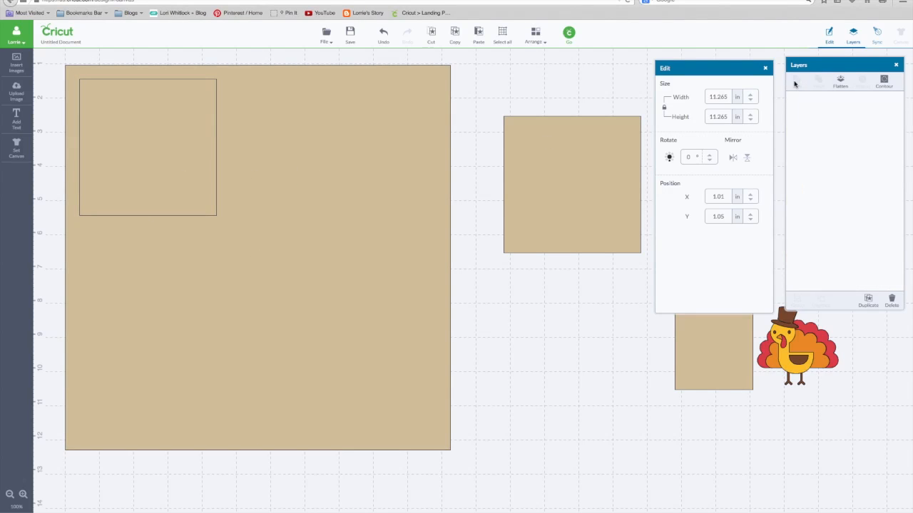
# Move the cut-out square to the large square's upper-right corner at about X 7.8, Y 1.44 and slice it out.
pyautogui.moveTo(183, 155); pyautogui.dragTo(406, 161)
pyautogui.scroll(-1, 458, 171)
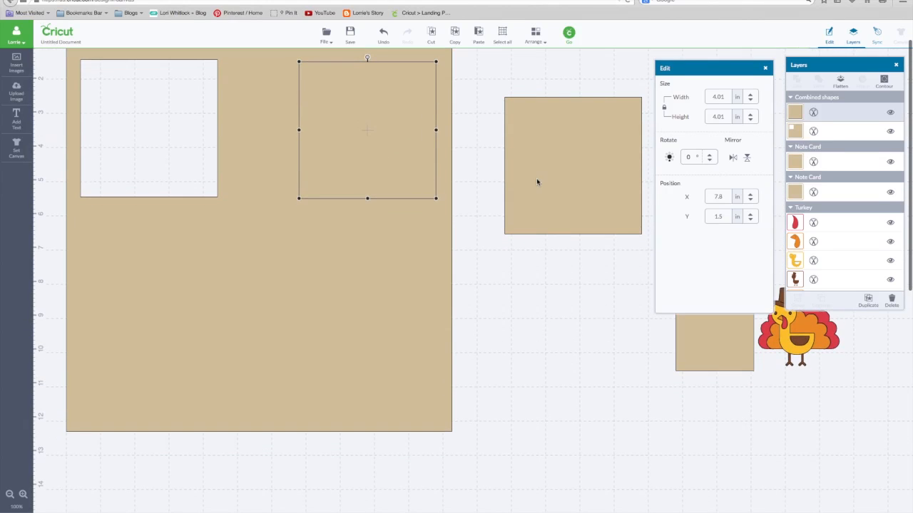
pyautogui.click(717, 214)
pyautogui.write('1.44')
pyautogui.press('Return')
pyautogui.scroll(2, 538, 309)
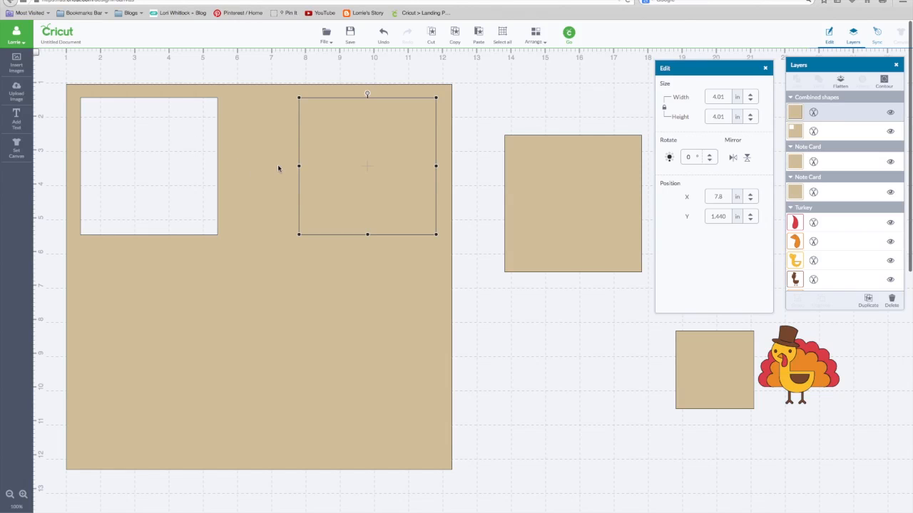
pyautogui.click(274, 170)
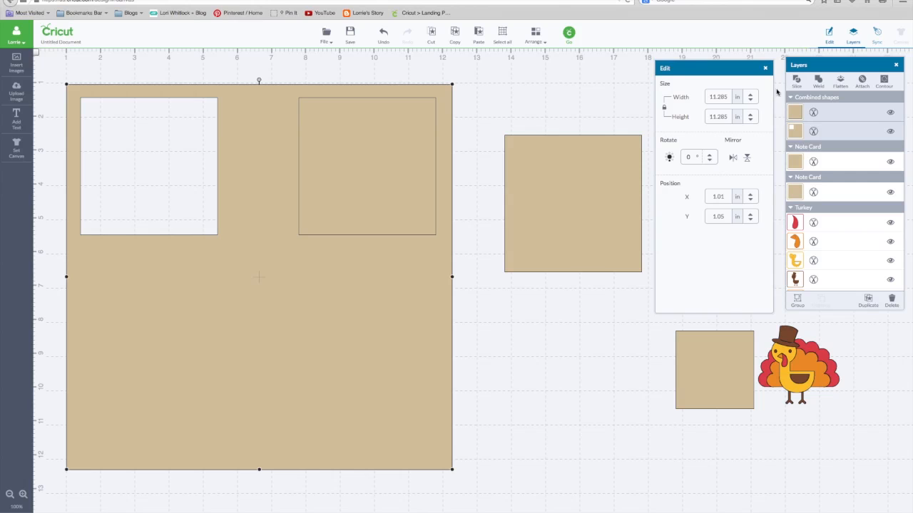
pyautogui.click(534, 450)
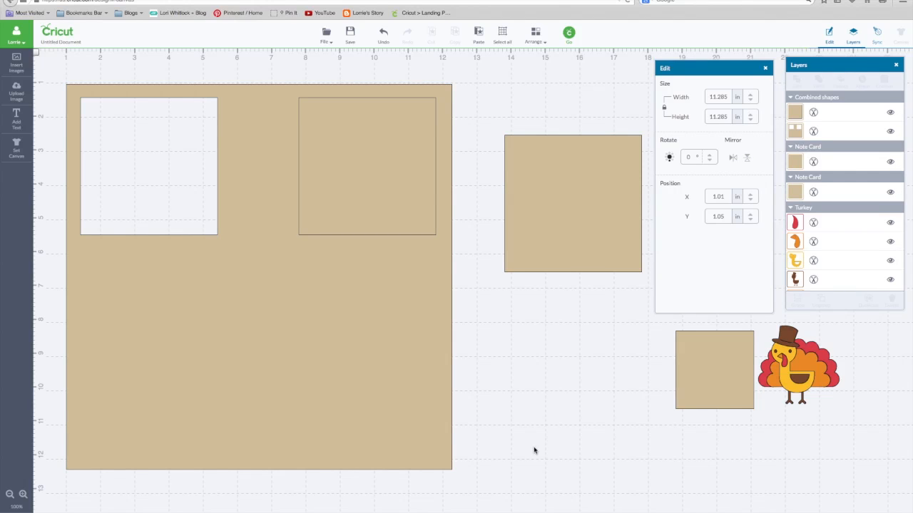
# Move the cut-out square to the lower-left corner at about X 1.38, Y 7.9 and shift the large square to about X 1.53.
pyautogui.moveTo(369, 208); pyautogui.dragTo(369, 432)
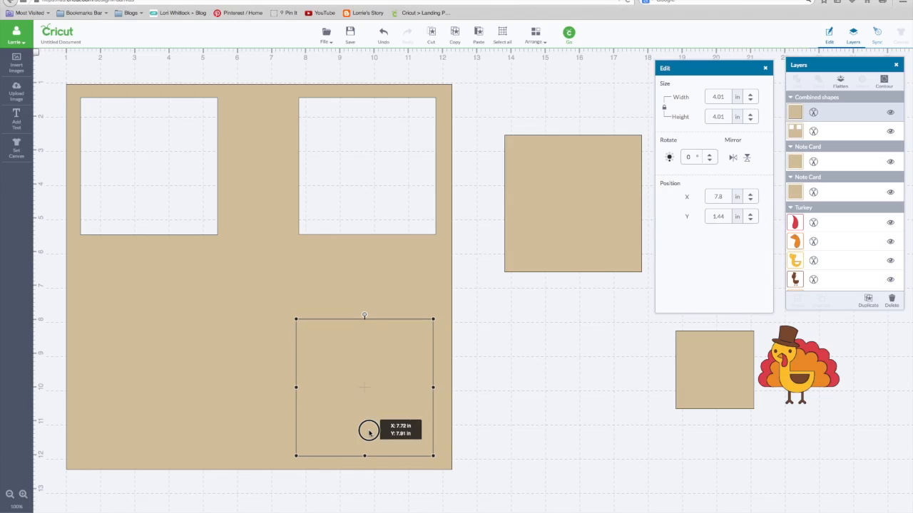
pyautogui.moveTo(369, 432); pyautogui.dragTo(152, 430)
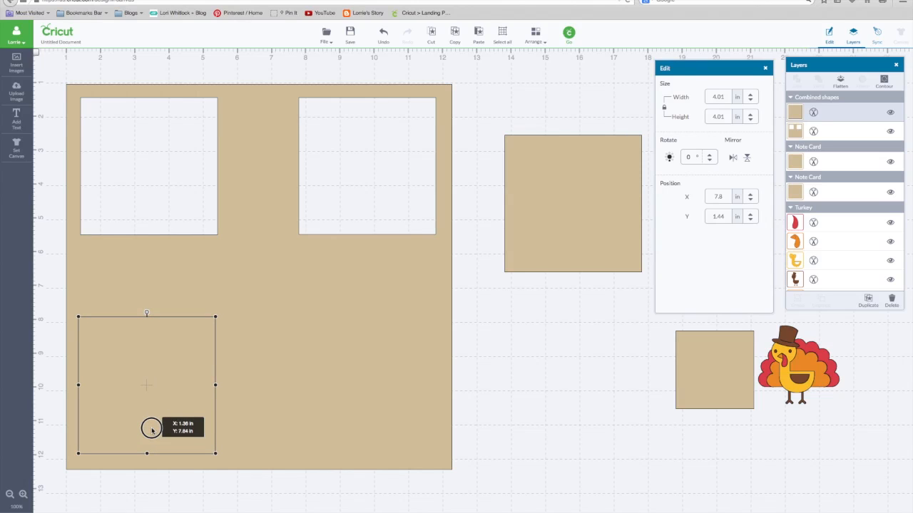
pyautogui.moveTo(151, 429); pyautogui.dragTo(151, 433)
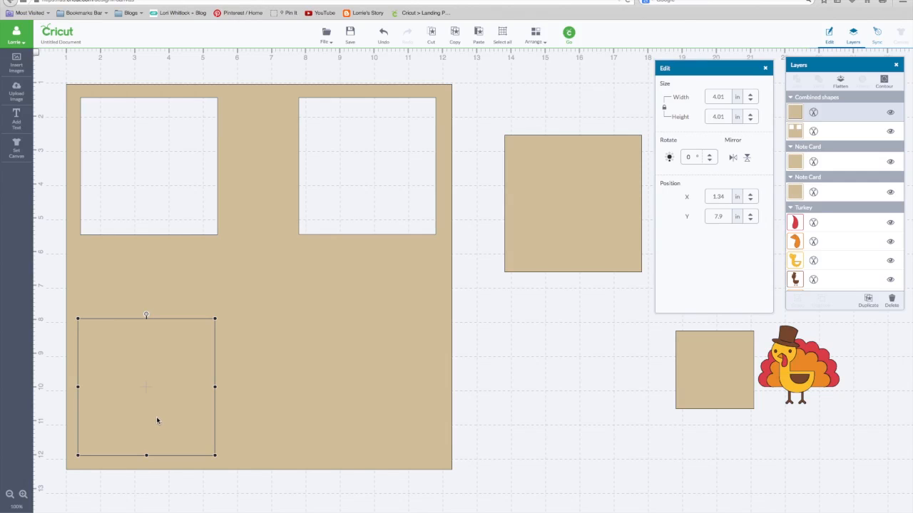
pyautogui.moveTo(158, 421); pyautogui.dragTo(159, 420)
pyautogui.moveTo(247, 372); pyautogui.dragTo(266, 371)
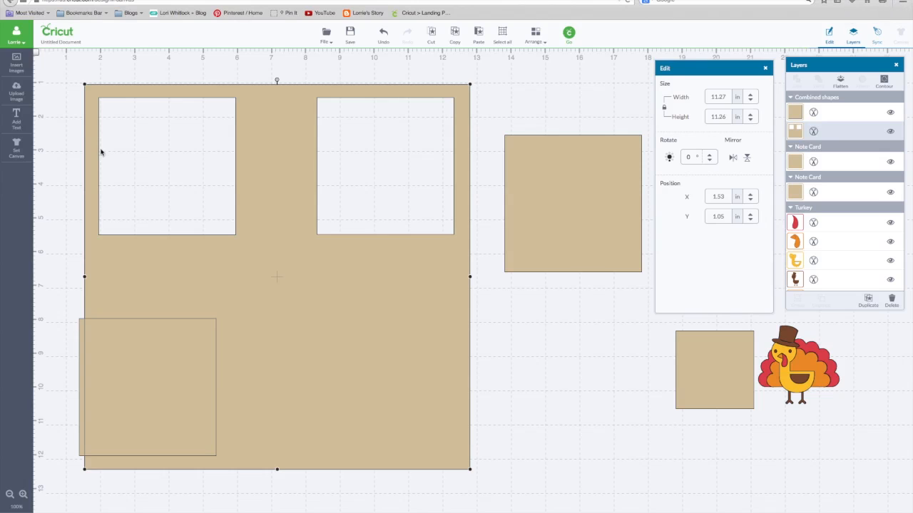
# Align the small square below the upper-left opening at about X 1.95, Y 7.93 and slice it out of the large square.
pyautogui.moveTo(121, 357); pyautogui.dragTo(146, 354)
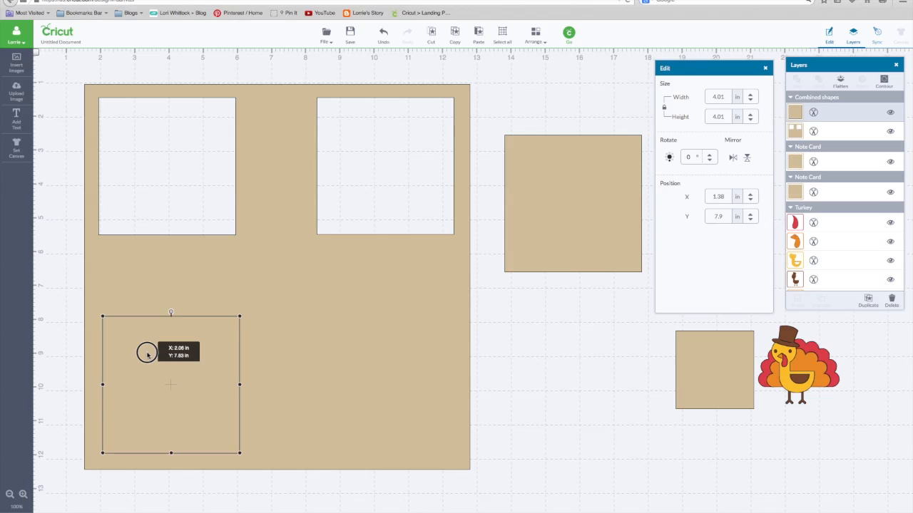
pyautogui.moveTo(147, 354); pyautogui.dragTo(147, 355)
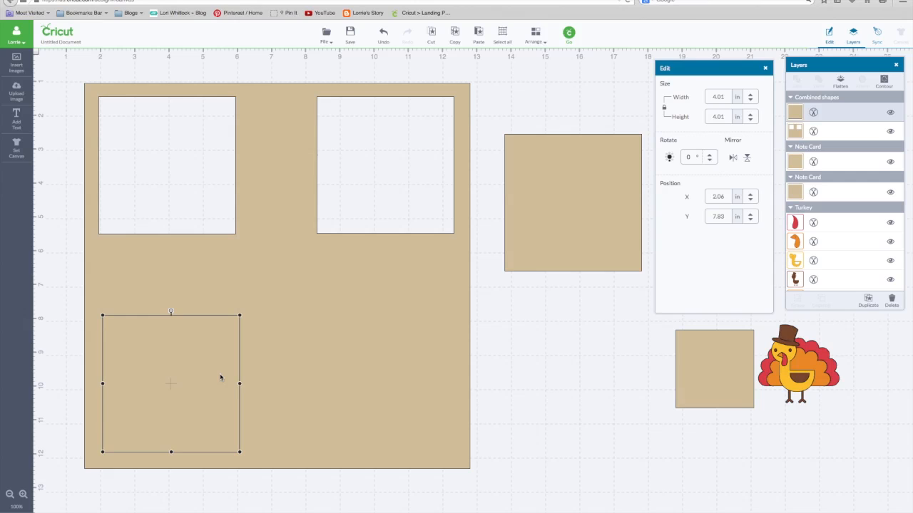
pyautogui.moveTo(219, 373); pyautogui.dragTo(216, 380)
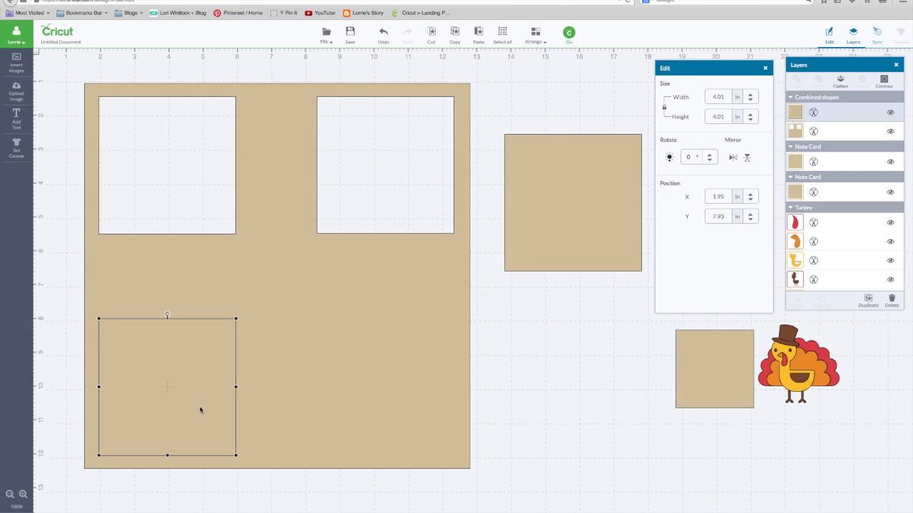
pyautogui.keyDown('shift'); pyautogui.click(299, 397); pyautogui.keyUp('shift')
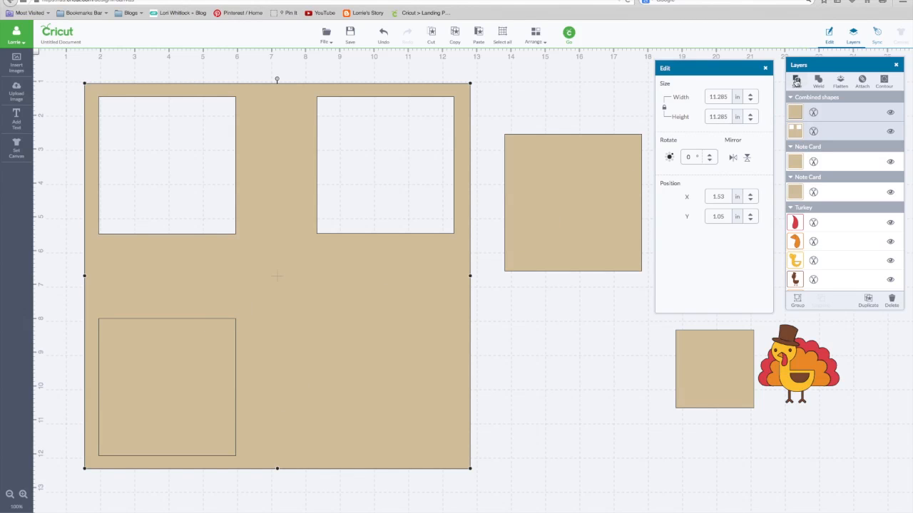
pyautogui.click(795, 81)
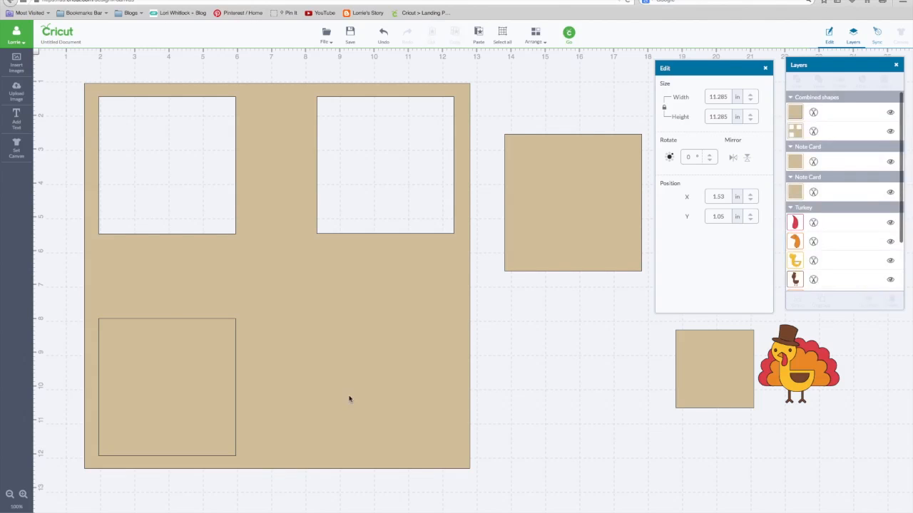
# Place the cut-out square in the lower-right corner at about X 8.33, Y 7.93 and slice it out of the large square.
pyautogui.click(171, 402)
pyautogui.moveTo(171, 402); pyautogui.dragTo(390, 404)
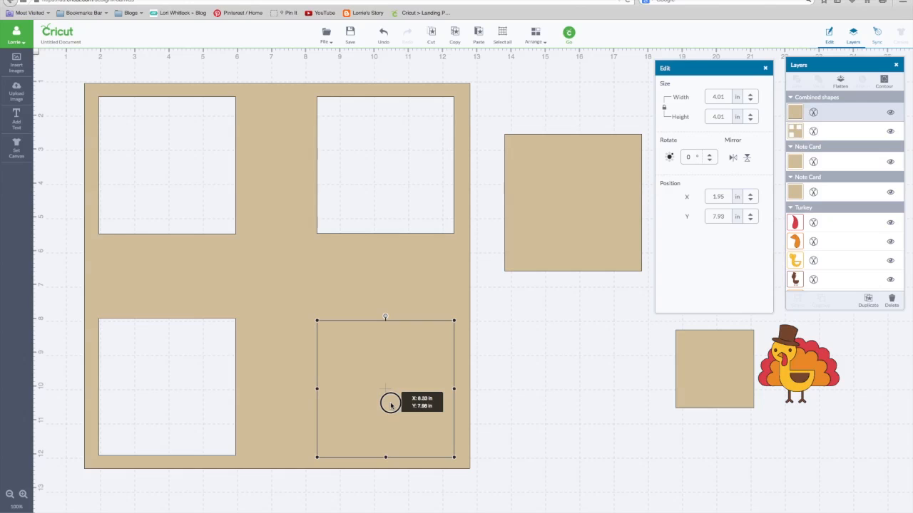
pyautogui.moveTo(390, 404); pyautogui.dragTo(390, 403)
pyautogui.click(725, 217)
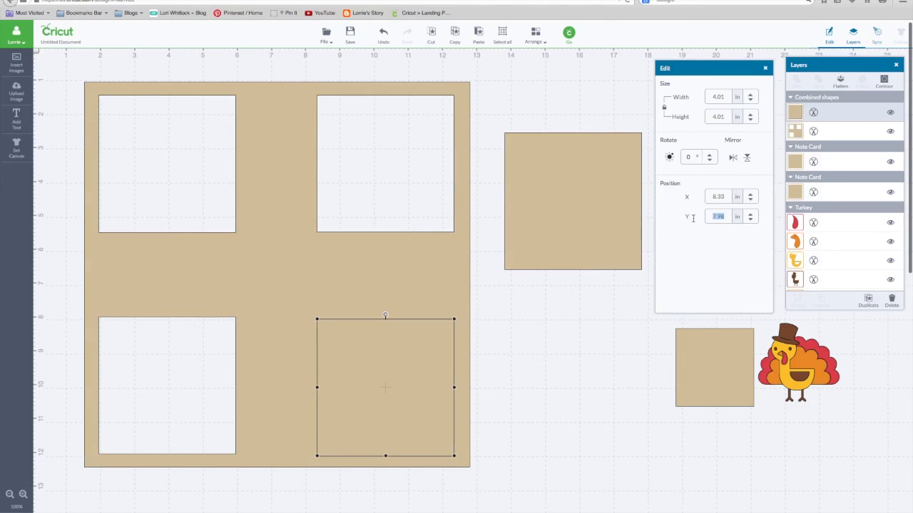
pyautogui.press('BackSpace')
pyautogui.press('BackSpace')
pyautogui.press('BackSpace')
pyautogui.write('.93')
pyautogui.press('Return')
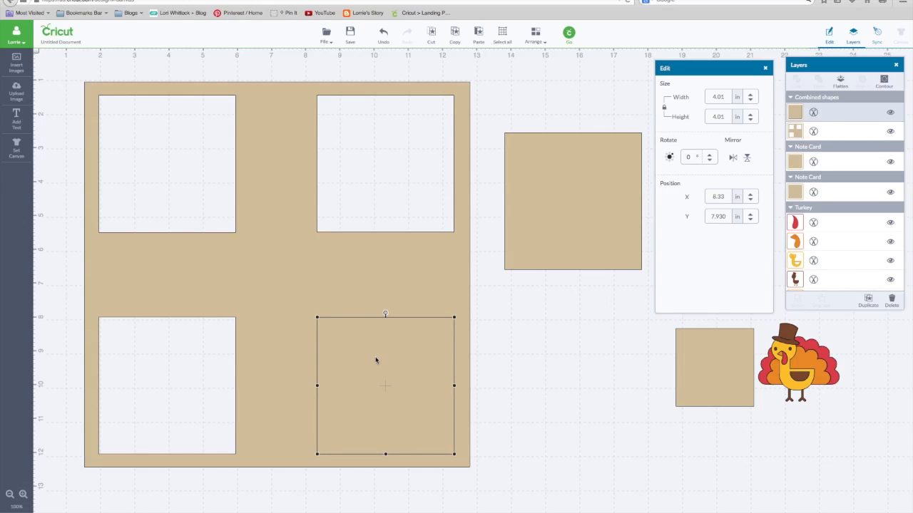
pyautogui.keyDown('shift'); pyautogui.click(369, 276); pyautogui.keyUp('shift')
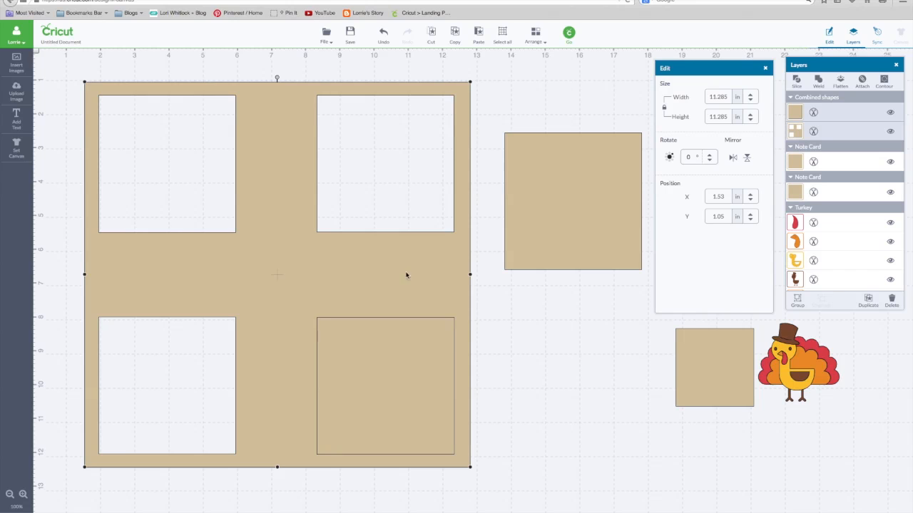
pyautogui.click(618, 350)
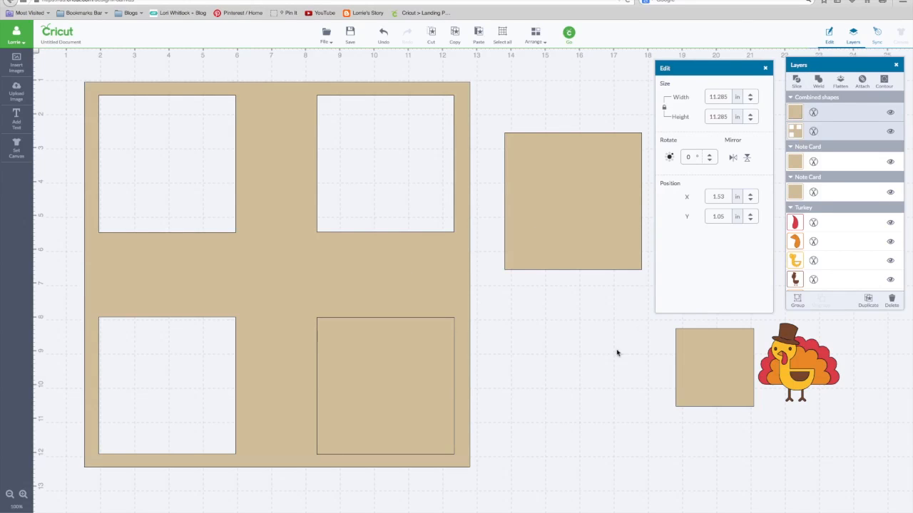
# Move the cut-out square off the frame to about X 13.72, Y 4.83 and the spare 4 in square to about X 18.04, Y 10.14.
pyautogui.moveTo(428, 380); pyautogui.dragTo(613, 376)
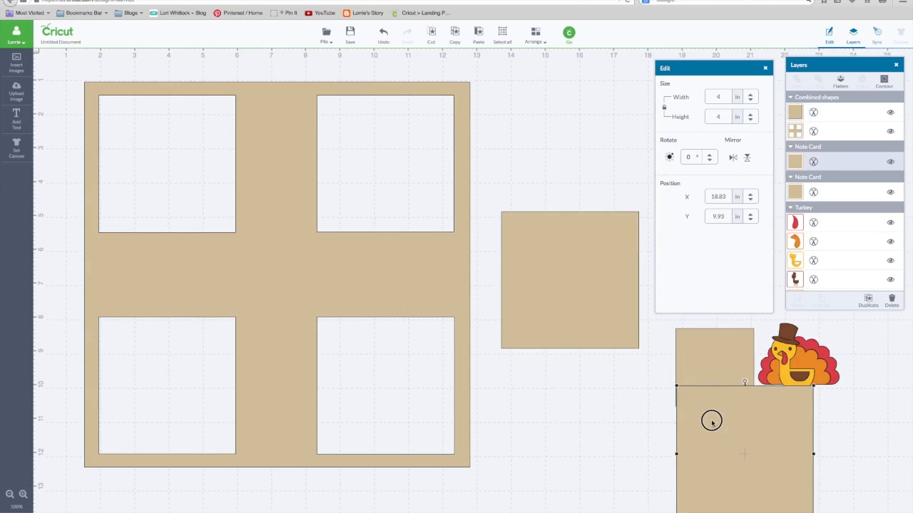
pyautogui.moveTo(711, 420); pyautogui.dragTo(684, 428)
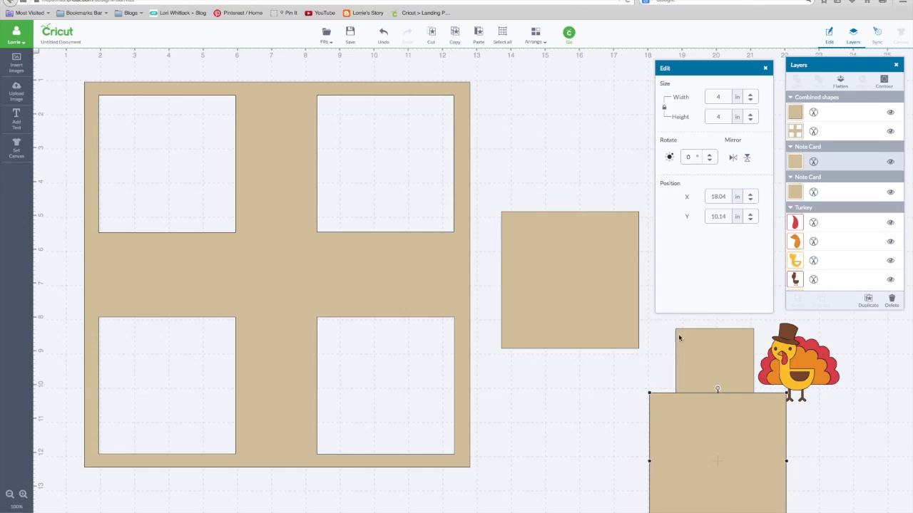
# Move the cut-out square between the two upper openings and narrow it to about 1.94 in wide at X 6.18, Y 1.43.
pyautogui.click(582, 297)
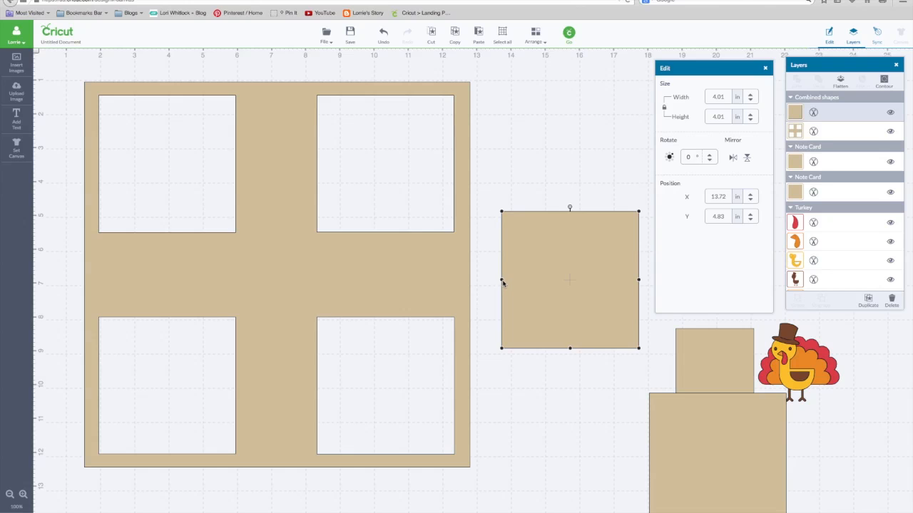
pyautogui.moveTo(526, 283); pyautogui.dragTo(319, 167)
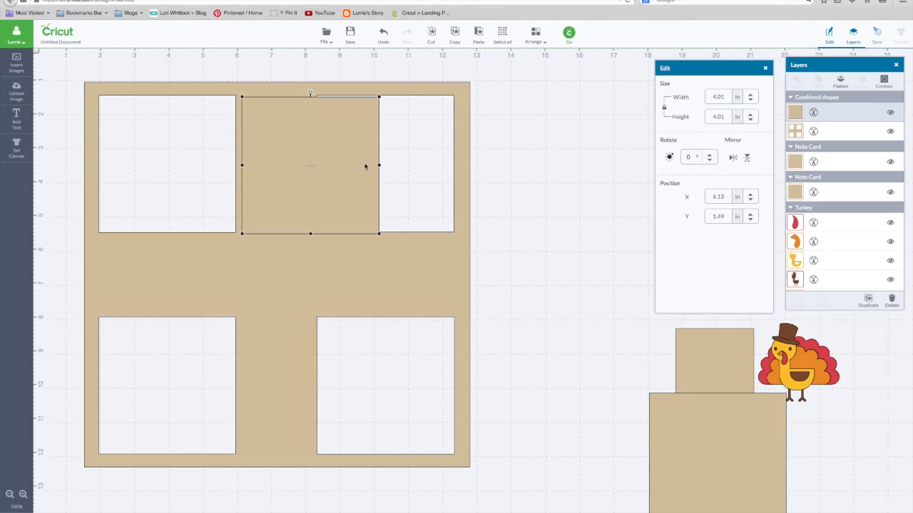
pyautogui.moveTo(379, 166); pyautogui.dragTo(283, 163)
# Set the height of the narrow rectangle between the upper openings to 4 in and toggle its proportion lock.
pyautogui.doubleClick(711, 117)
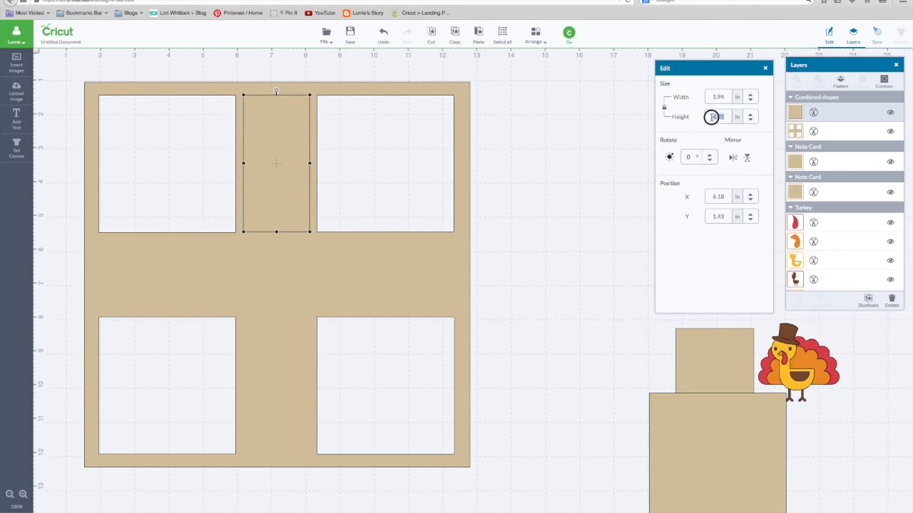
pyautogui.write('4')
pyautogui.click(664, 108)
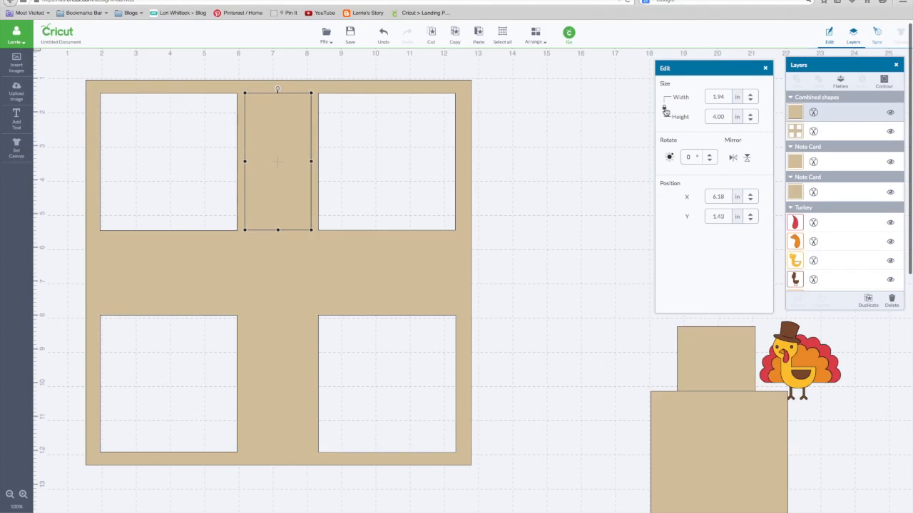
# Nudge the narrow rectangle to about X 6.16 between the two upper openings and slice it out of the frame.
pyautogui.doubleClick(705, 117)
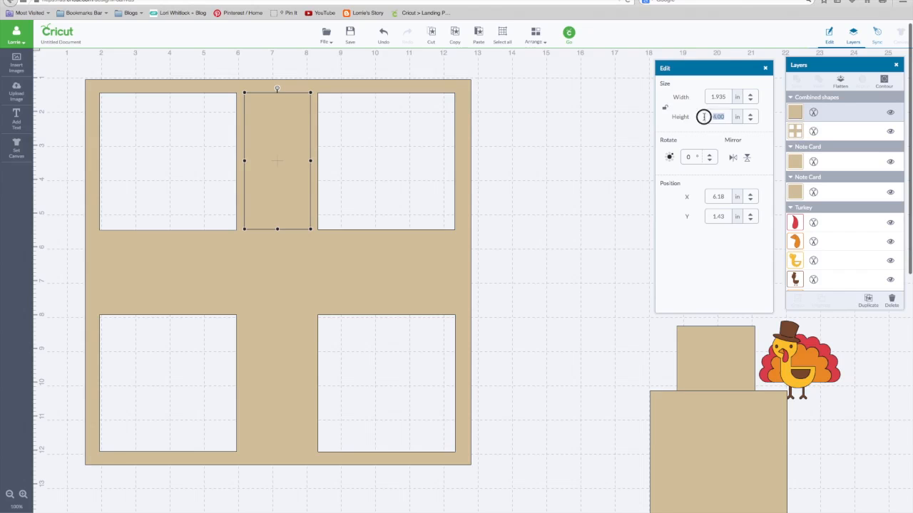
pyautogui.moveTo(296, 148); pyautogui.dragTo(297, 148)
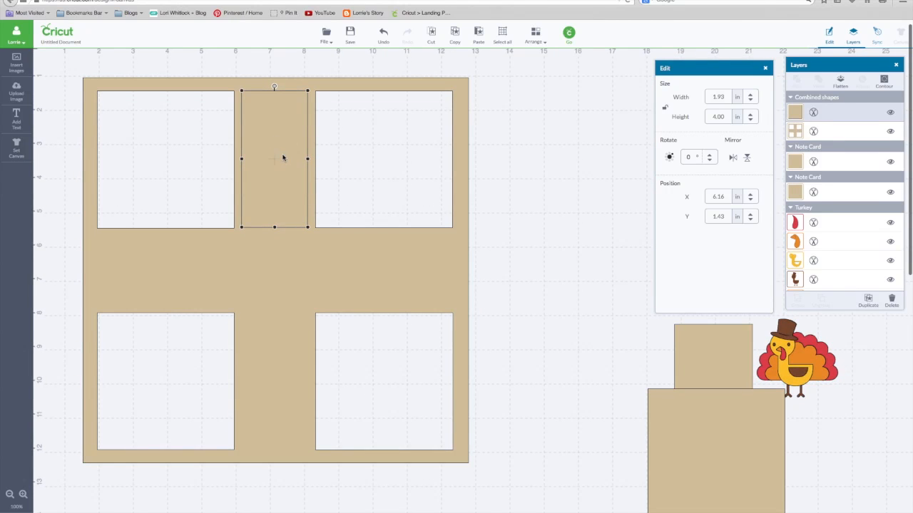
pyautogui.keyDown('shift'); pyautogui.click(273, 275); pyautogui.keyUp('shift')
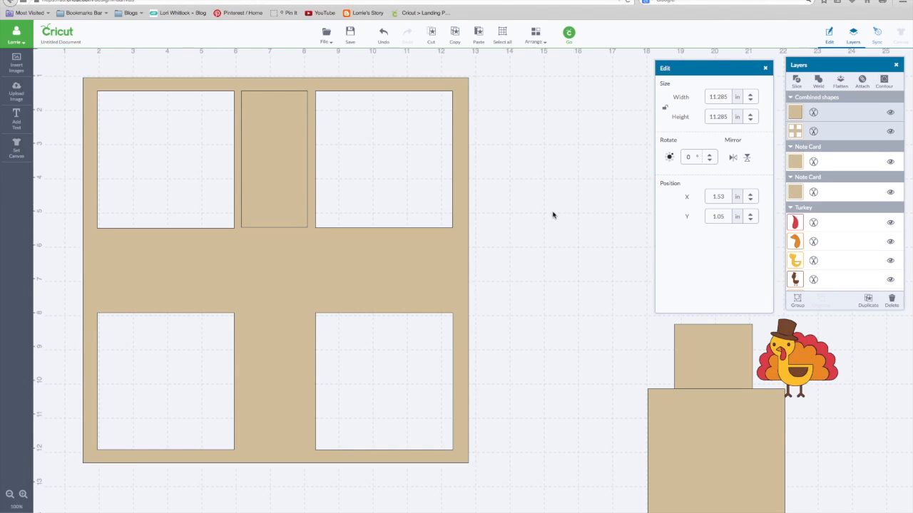
# Move the cut-out narrow rectangle between the two lower openings at about X 6.14, Y 7.93 and slice it out of the frame.
pyautogui.moveTo(278, 179); pyautogui.dragTo(278, 405)
pyautogui.doubleClick(723, 214)
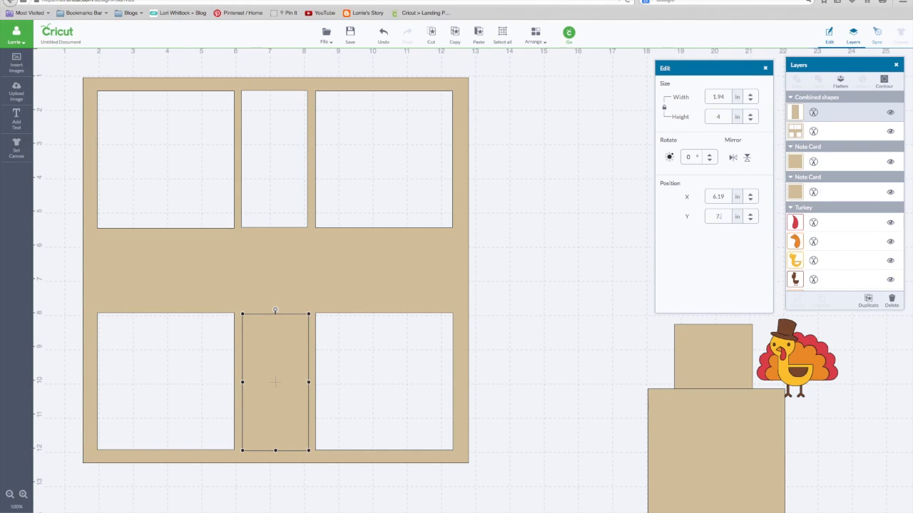
pyautogui.press('Return')
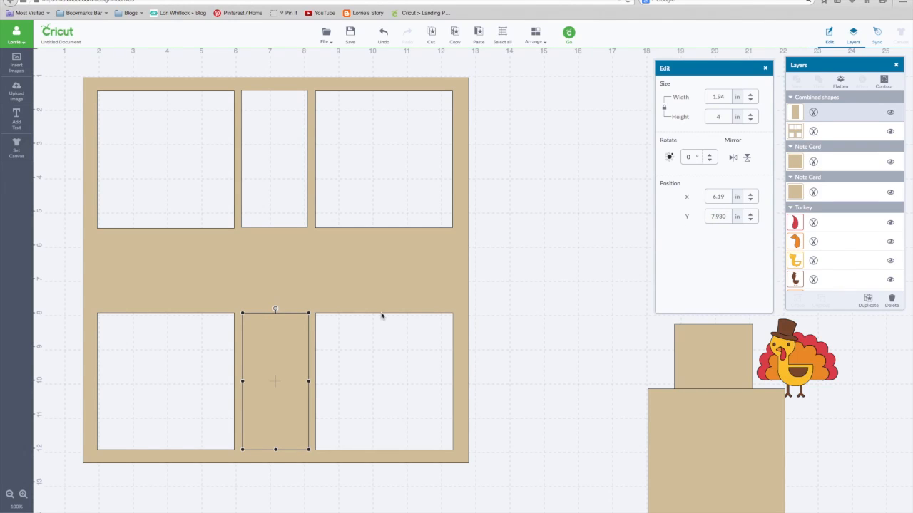
pyautogui.press('BackSpace')
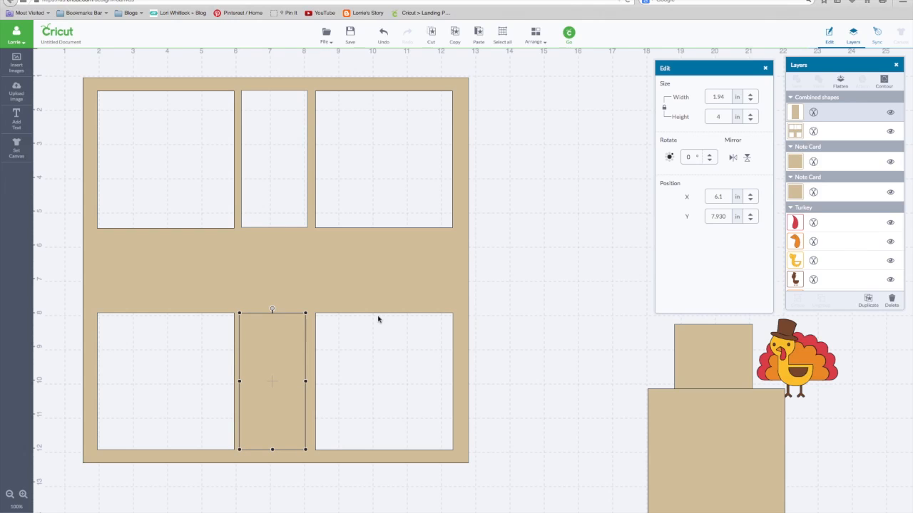
pyautogui.moveTo(268, 347); pyautogui.dragTo(269, 345)
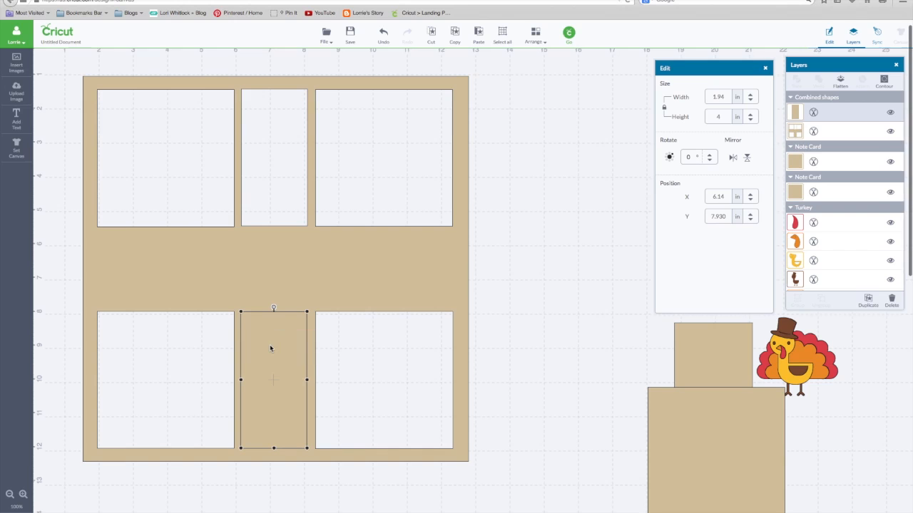
pyautogui.keyDown('shift'); pyautogui.click(327, 281); pyautogui.keyUp('shift')
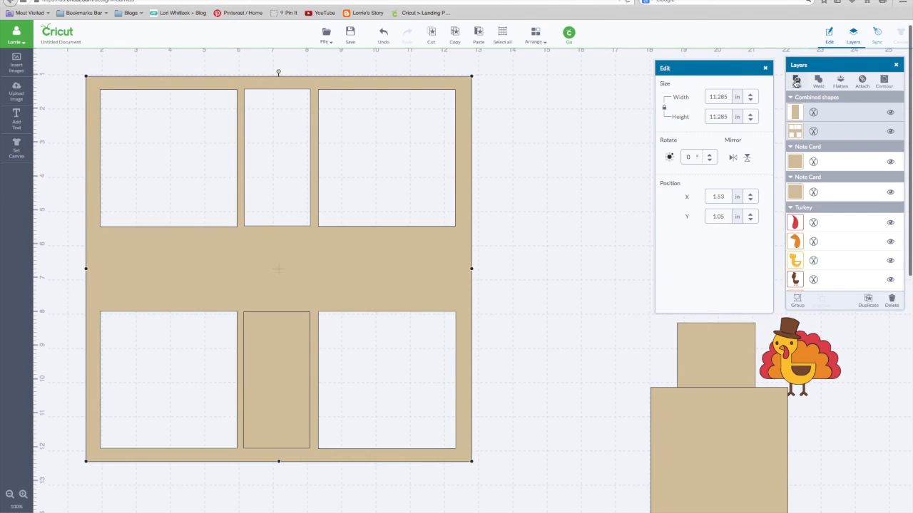
pyautogui.click(640, 188)
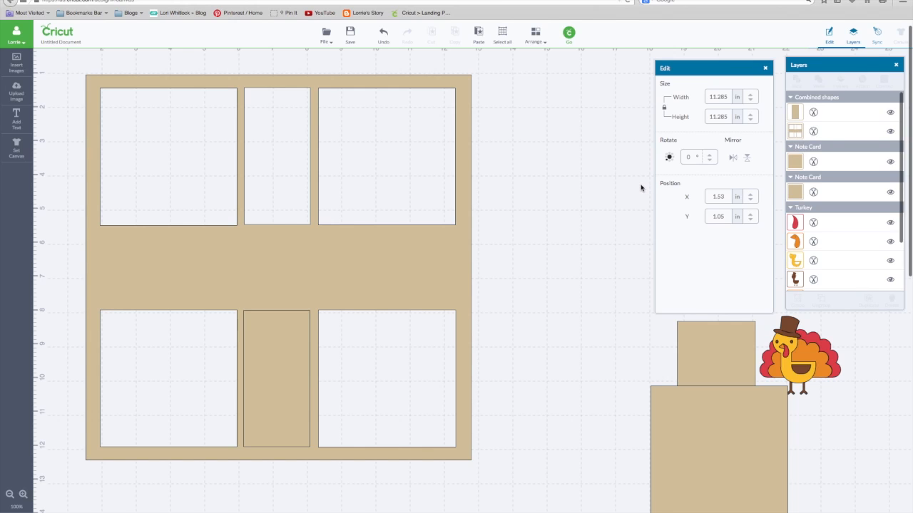
# Reshape the cut-out rectangle to about 5.1 by 1.93 in at X 1.99, Y 5.69 in the middle band and slice it out.
pyautogui.moveTo(300, 347); pyautogui.dragTo(291, 261)
pyautogui.moveTo(269, 368); pyautogui.dragTo(277, 300)
pyautogui.moveTo(241, 271); pyautogui.dragTo(275, 263)
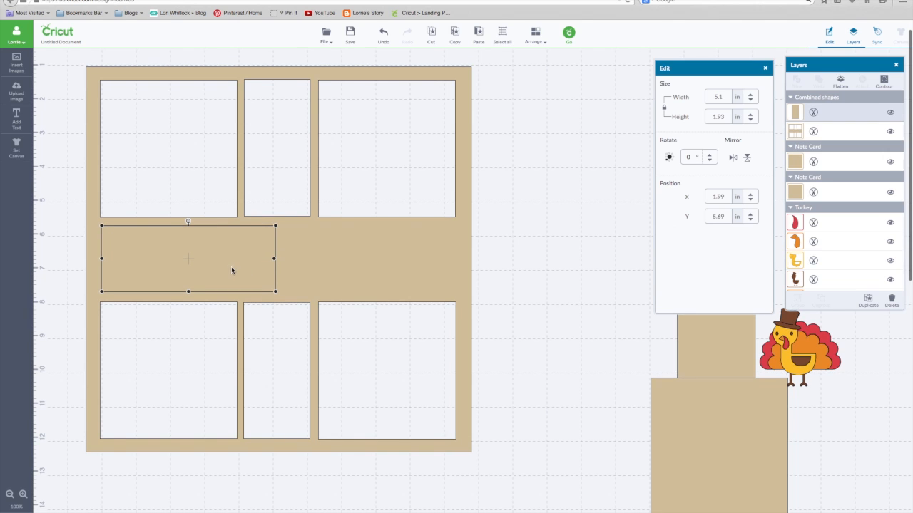
pyautogui.keyDown('shift'); pyautogui.click(316, 266); pyautogui.keyUp('shift')
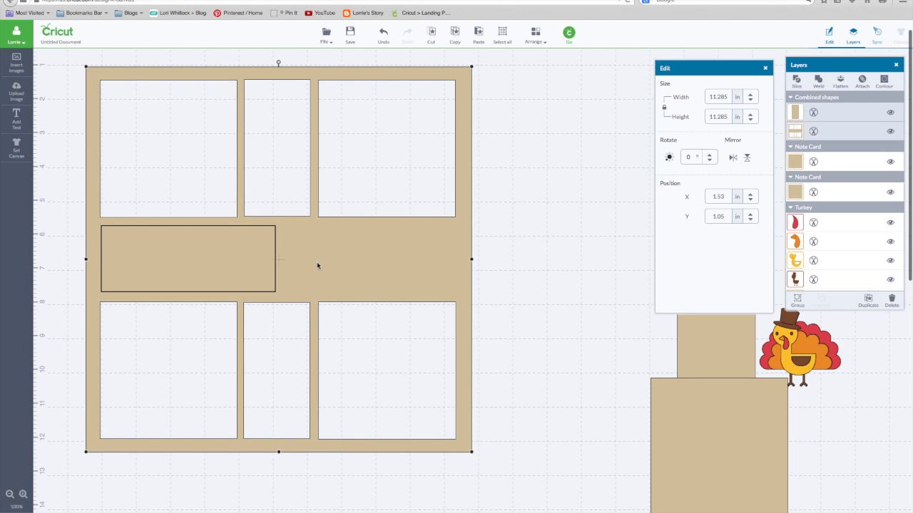
pyautogui.click(561, 159)
# Move the cut-out wide rectangle to about X 7.25 and Y 5.69 in the middle band's right half and slice it out of the frame.
pyautogui.moveTo(250, 267); pyautogui.dragTo(433, 271)
pyautogui.click(383, 33)
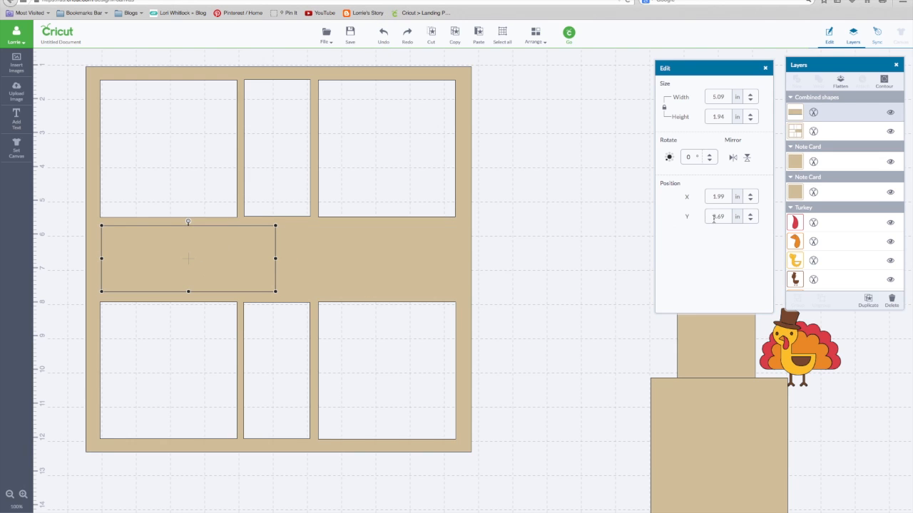
pyautogui.moveTo(231, 258); pyautogui.dragTo(410, 260)
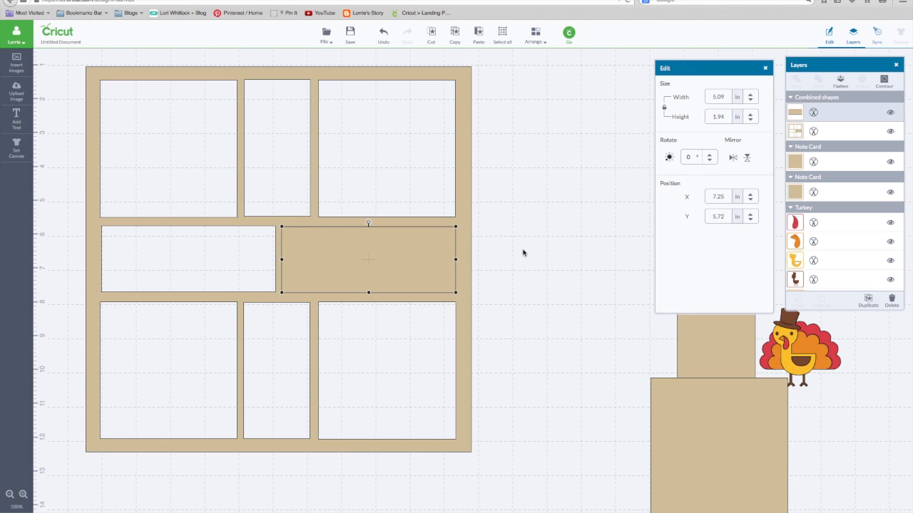
pyautogui.doubleClick(716, 216)
pyautogui.write('5.69')
pyautogui.press('Return')
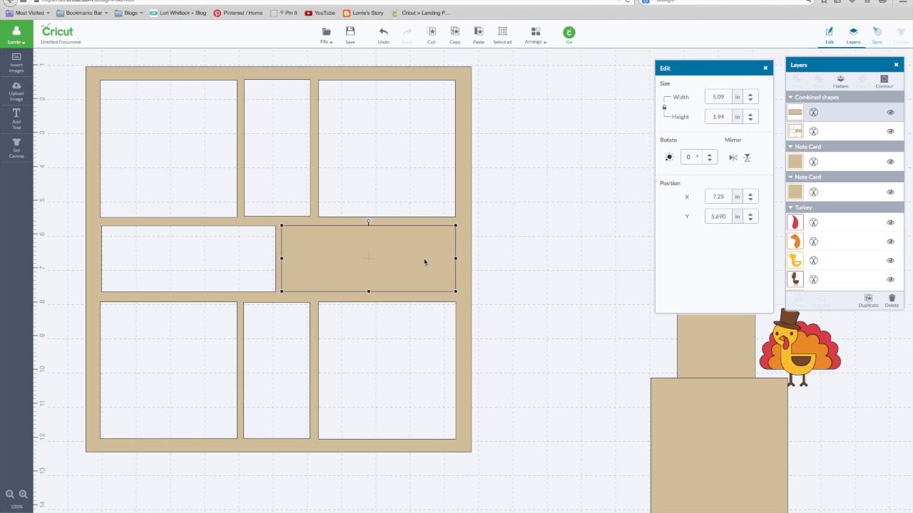
pyautogui.click(467, 284)
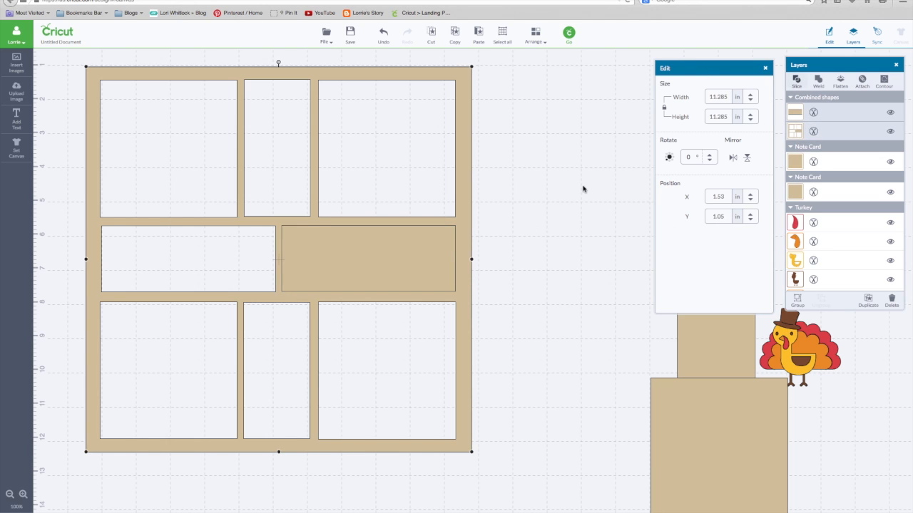
pyautogui.click(535, 253)
# Pull the leftover cut-out rectangles off the frame and delete them along with the two spare note card squares.
pyautogui.moveTo(427, 259); pyautogui.dragTo(556, 263)
pyautogui.moveTo(437, 252); pyautogui.dragTo(592, 258)
pyautogui.press('Delete')
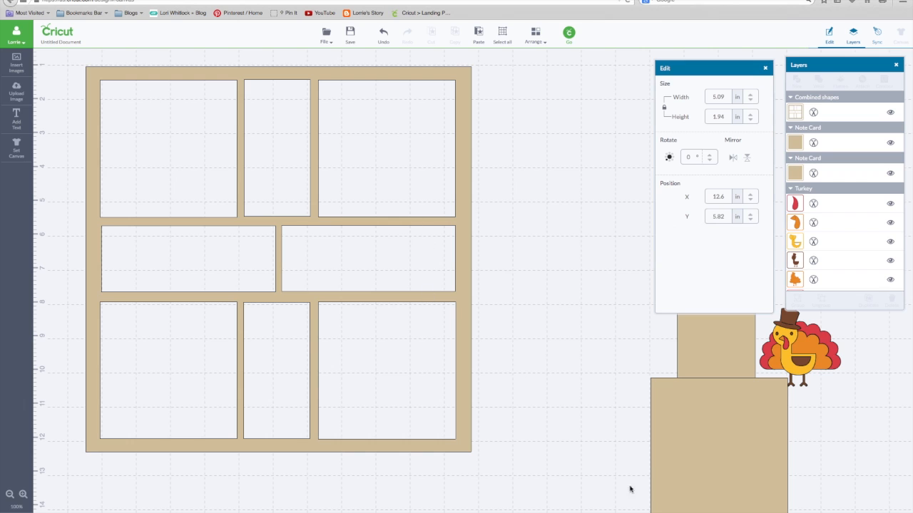
pyautogui.click(677, 463)
pyautogui.press('Delete')
pyautogui.click(713, 348)
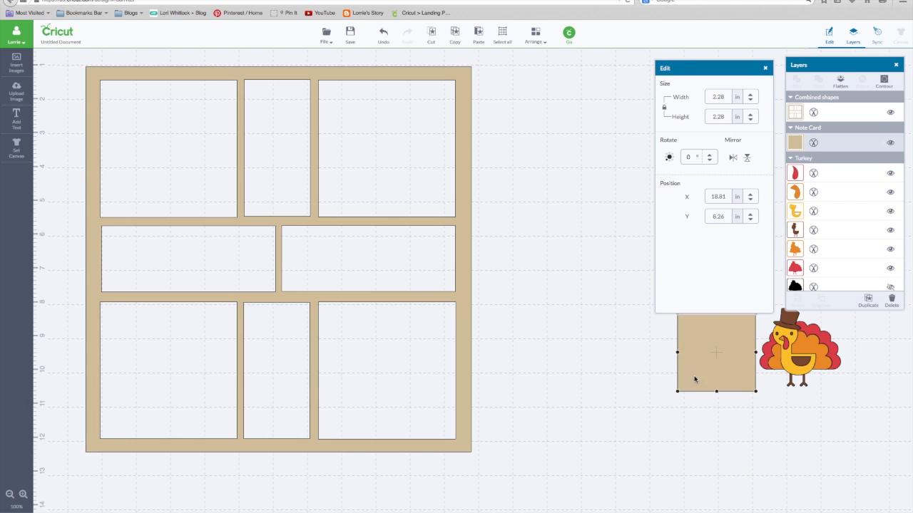
pyautogui.press('Delete')
# Move the turkey beside the frame, show its black shadow layer and enlarge it to about 4.09 by 3.96 in.
pyautogui.moveTo(785, 358); pyautogui.dragTo(556, 273)
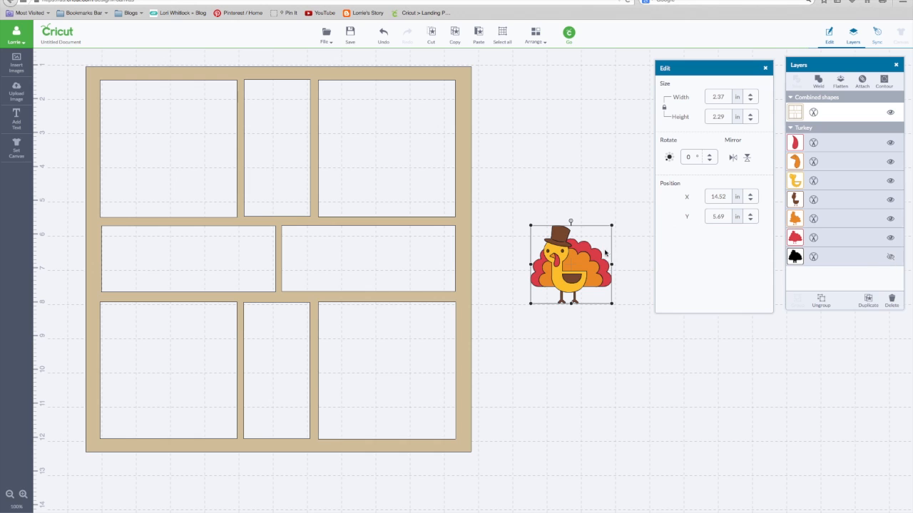
pyautogui.click(890, 258)
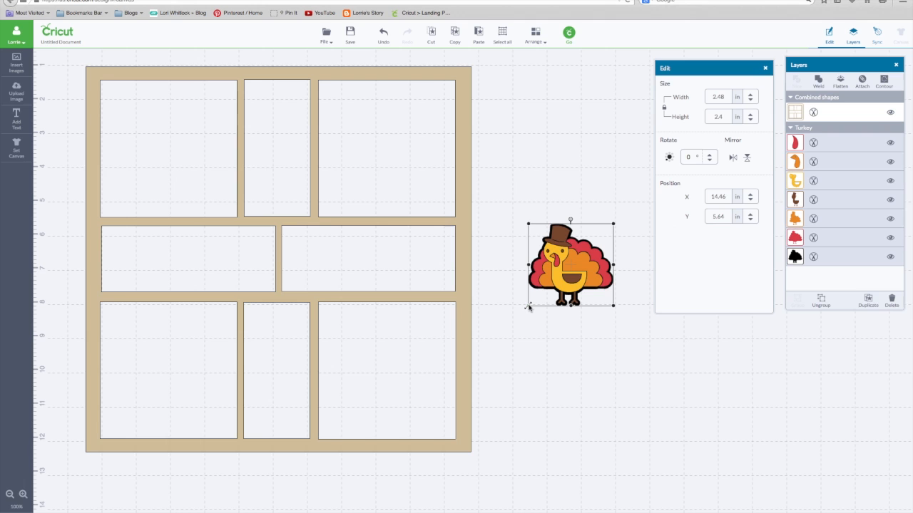
pyautogui.moveTo(527, 306); pyautogui.dragTo(473, 389)
pyautogui.moveTo(504, 315); pyautogui.dragTo(588, 323)
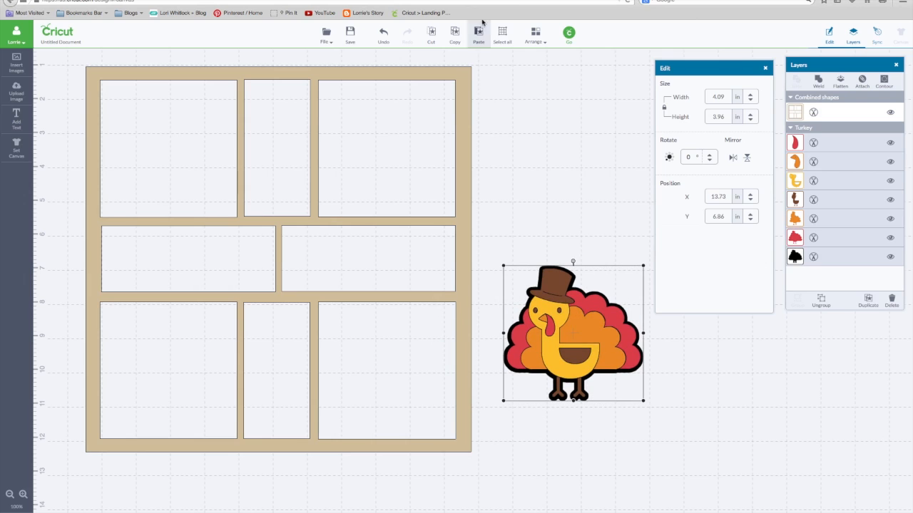
# Bring the turkey to the front, enlarge it to about 4.43 by 4.28 in and place it over the lower-right opening at X 8.21, Y 7.81.
pyautogui.click(536, 36)
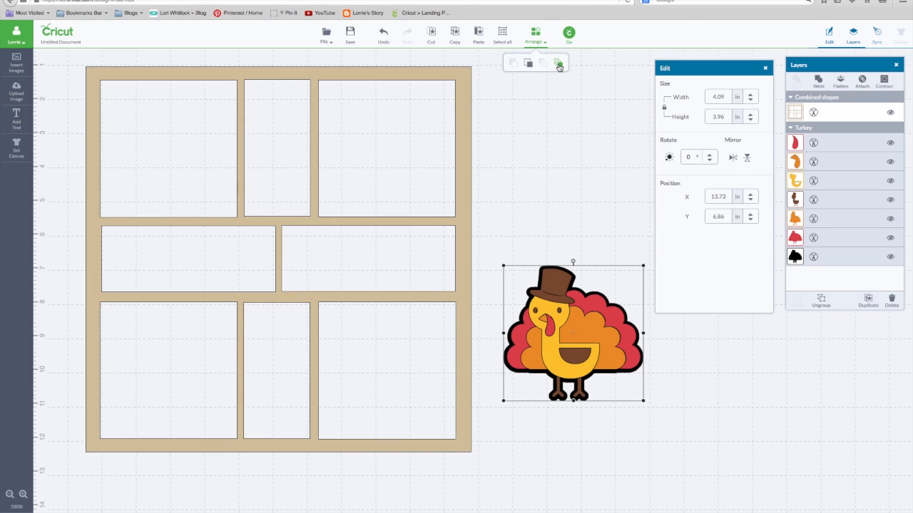
pyautogui.click(556, 64)
pyautogui.moveTo(579, 315); pyautogui.dragTo(391, 348)
pyautogui.moveTo(454, 433); pyautogui.dragTo(466, 459)
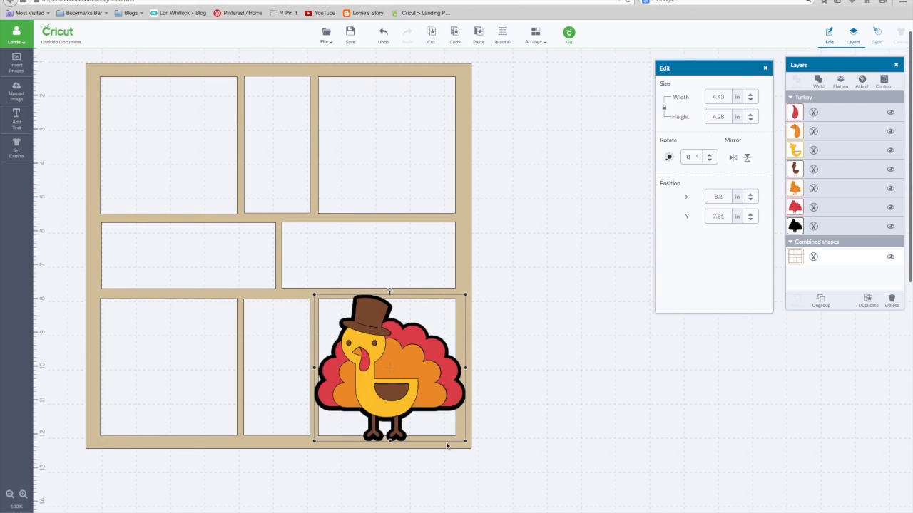
pyautogui.moveTo(433, 390); pyautogui.dragTo(433, 388)
pyautogui.click(584, 340)
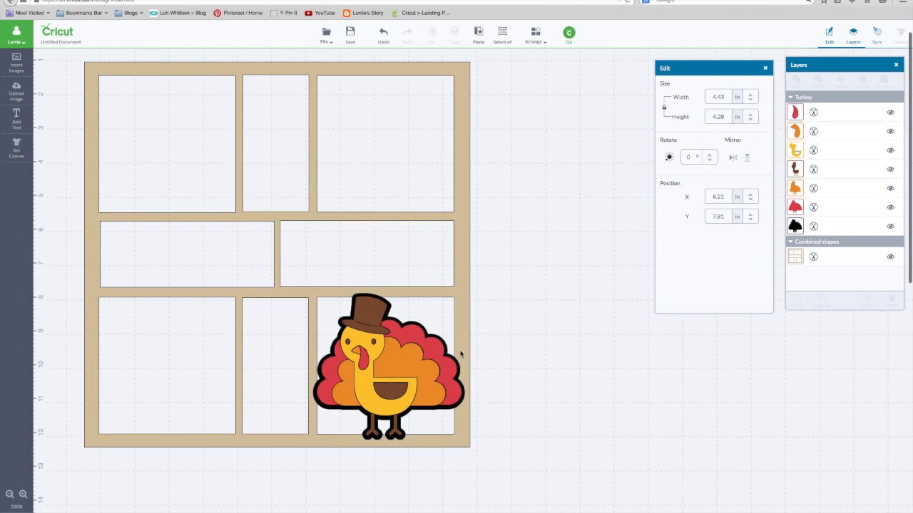
# Ungroup the turkey and select its brown hat-and-legs layer separately.
pyautogui.click(383, 361)
pyautogui.rightClick(383, 361)
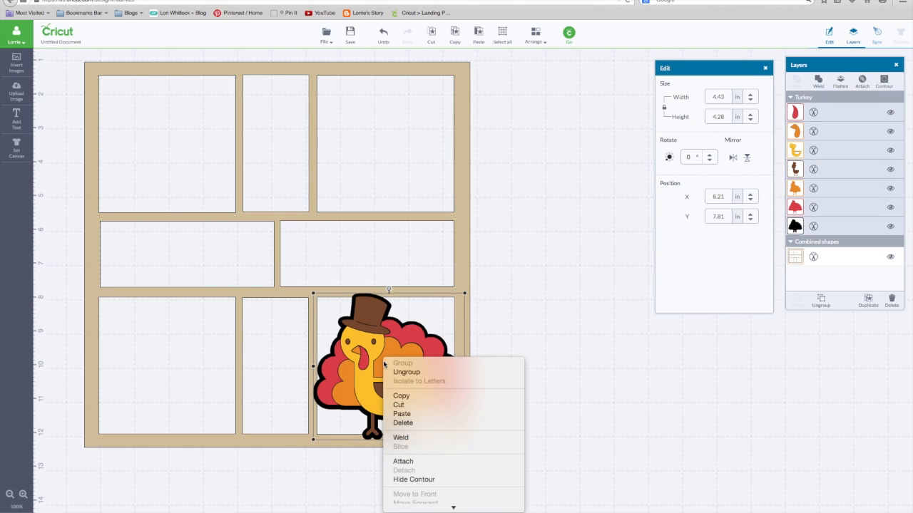
pyautogui.click(407, 372)
pyautogui.click(462, 369)
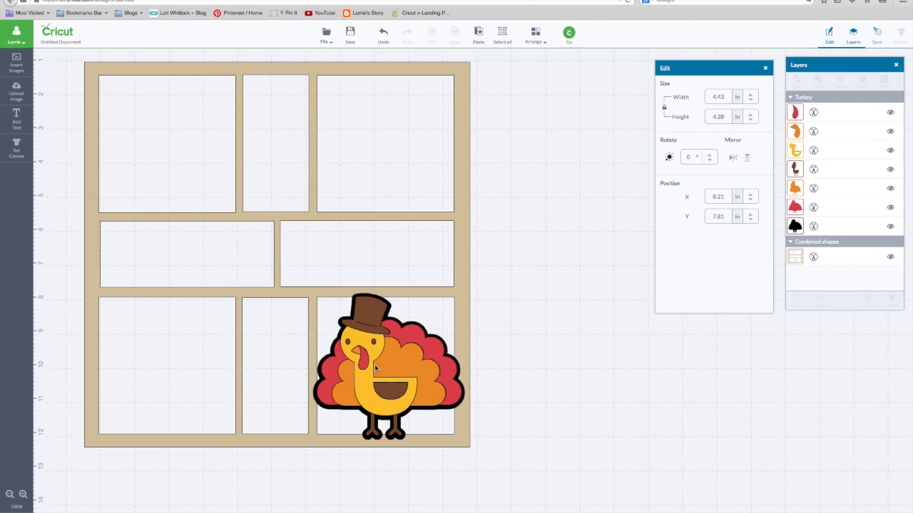
pyautogui.click(372, 324)
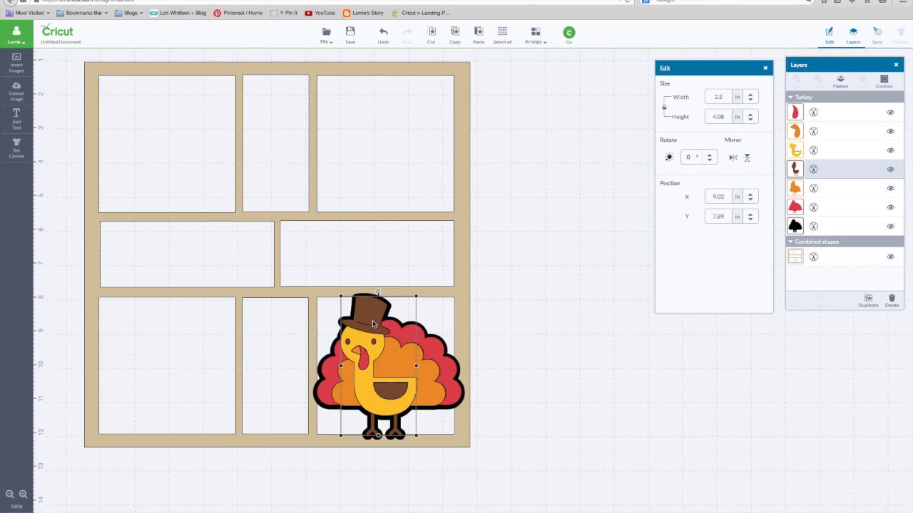
# Select all turkey layers except the black shadow and move them off the frame to about X 14.66, Y 8.06.
pyautogui.click(833, 111)
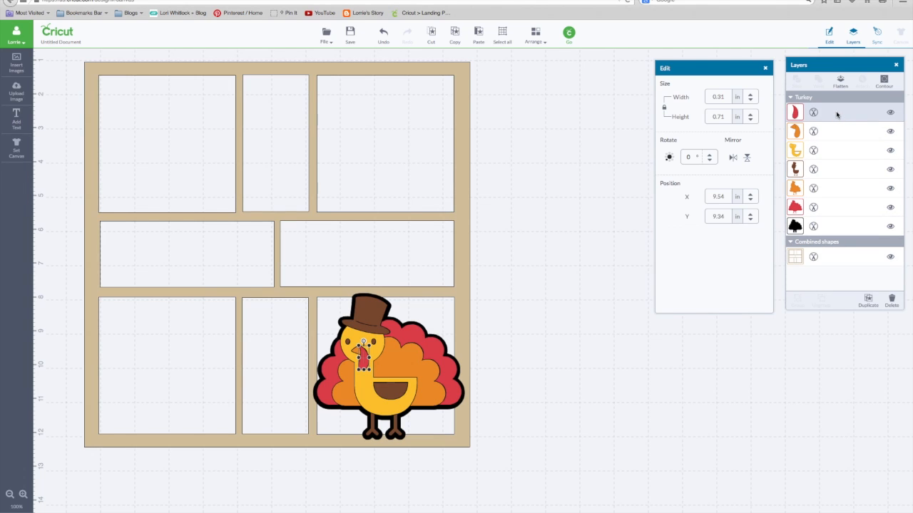
pyautogui.keyDown('shift'); pyautogui.click(841, 136); pyautogui.keyUp('shift')
pyautogui.keyDown('shift'); pyautogui.click(842, 169); pyautogui.keyUp('shift')
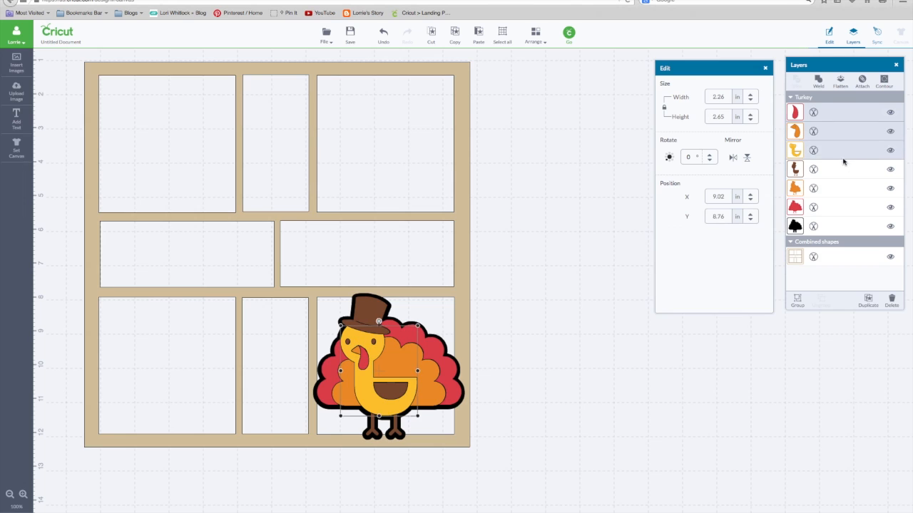
pyautogui.keyDown('shift'); pyautogui.click(842, 188); pyautogui.keyUp('shift')
pyautogui.keyDown('shift'); pyautogui.click(841, 226); pyautogui.keyUp('shift')
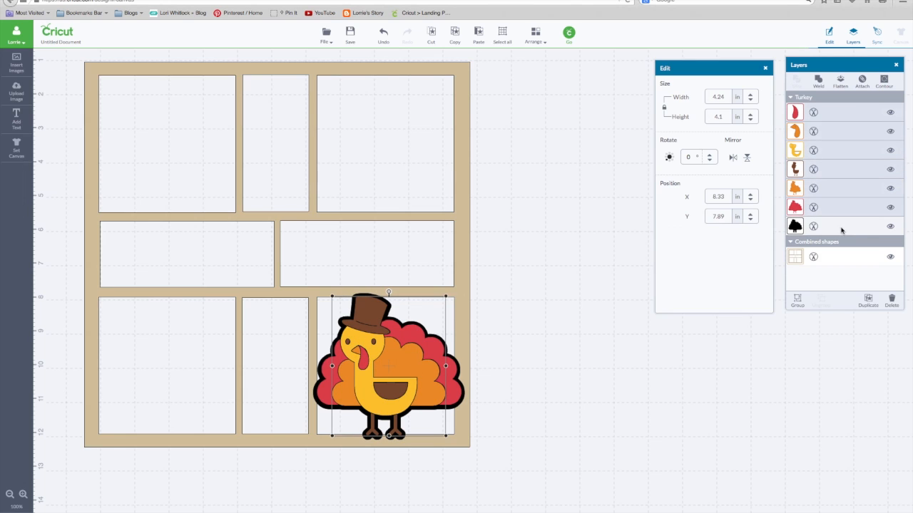
pyautogui.moveTo(370, 388); pyautogui.dragTo(588, 394)
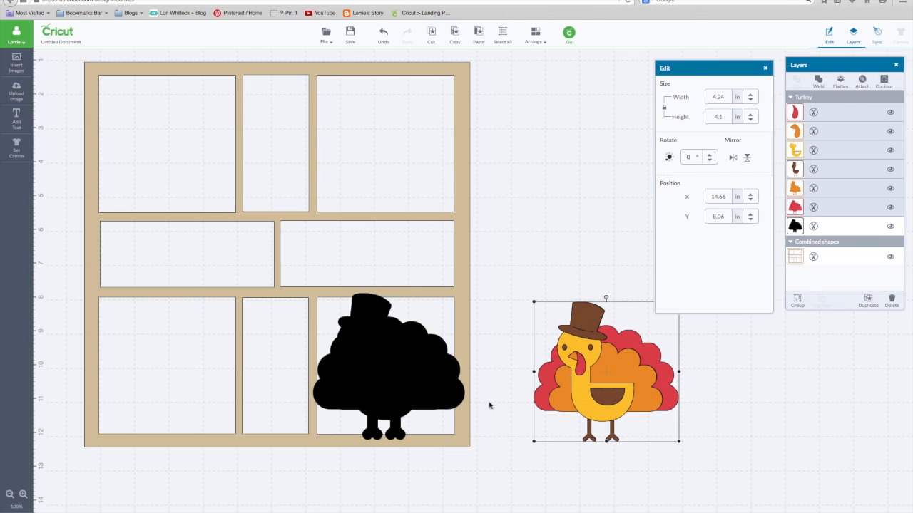
# Weld the black turkey silhouette to the frame.
pyautogui.click(424, 387)
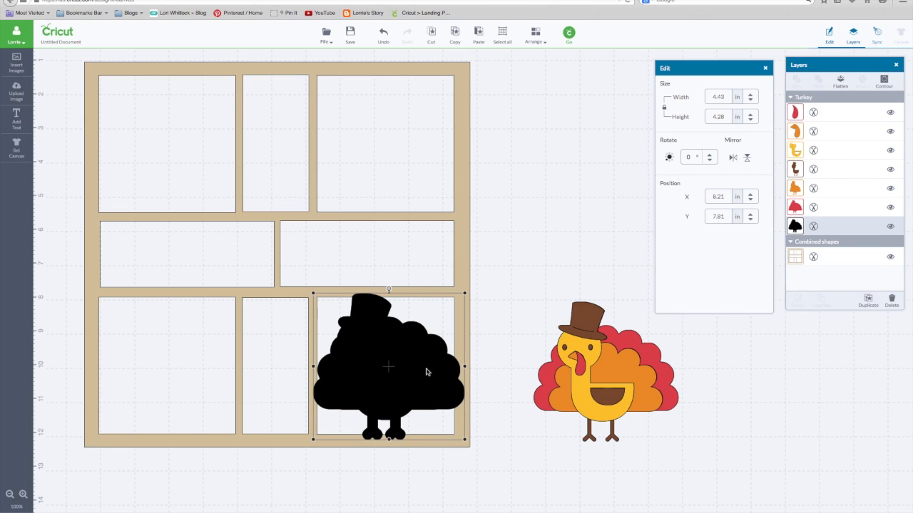
pyautogui.keyDown('shift'); pyautogui.click(460, 279); pyautogui.keyUp('shift')
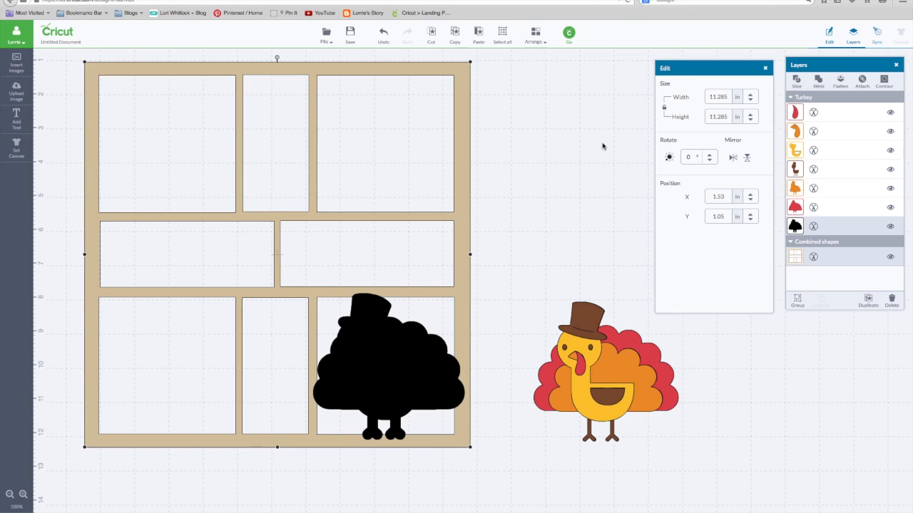
pyautogui.click(819, 83)
pyautogui.click(629, 263)
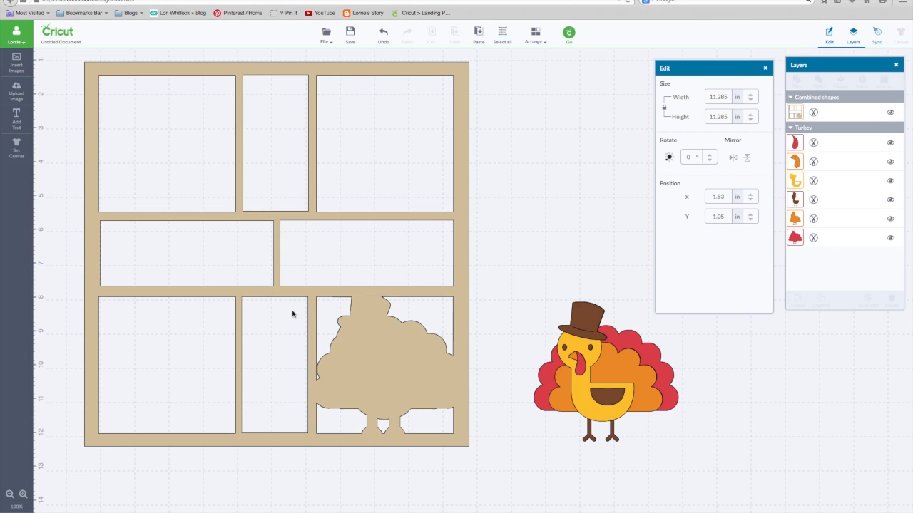
# Group the colored turkey layers and place them in front of the welded silhouette at about X 8.29, Y 7.85.
pyautogui.moveTo(512, 287); pyautogui.dragTo(684, 488)
pyautogui.moveTo(590, 369); pyautogui.dragTo(382, 362)
pyautogui.rightClick(576, 368)
pyautogui.click(579, 370)
pyautogui.click(544, 392)
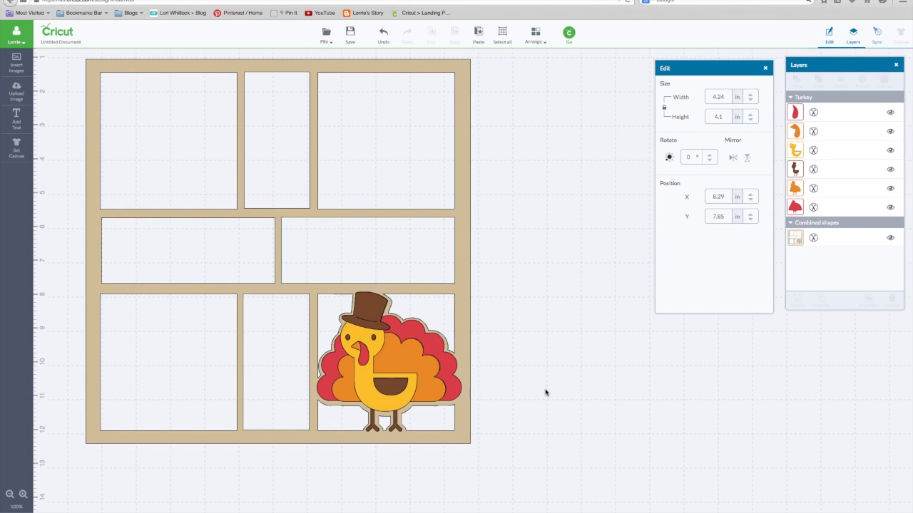
# Add the title text THANKSGIVING, trying the Cricut Craft Room Basics font before choosing the Cricut Font & Bas font.
pyautogui.click(16, 117)
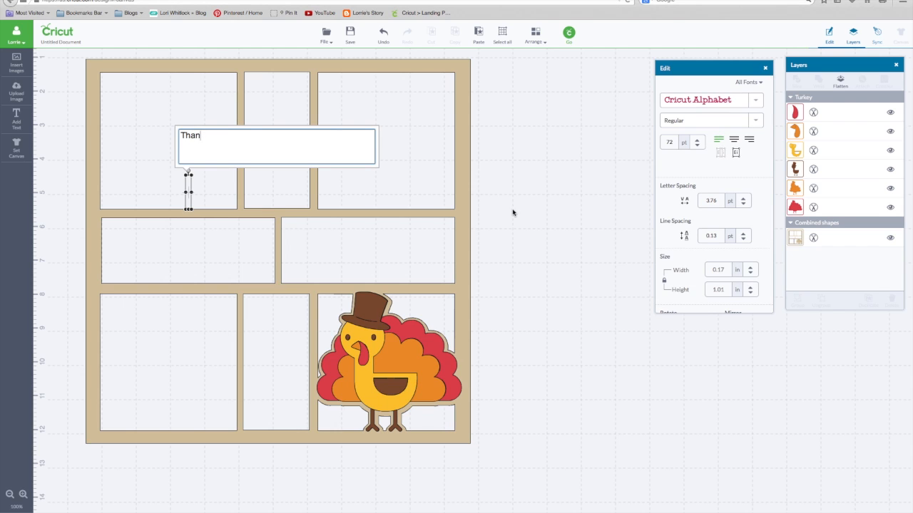
pyautogui.write('THANKSGIVING')
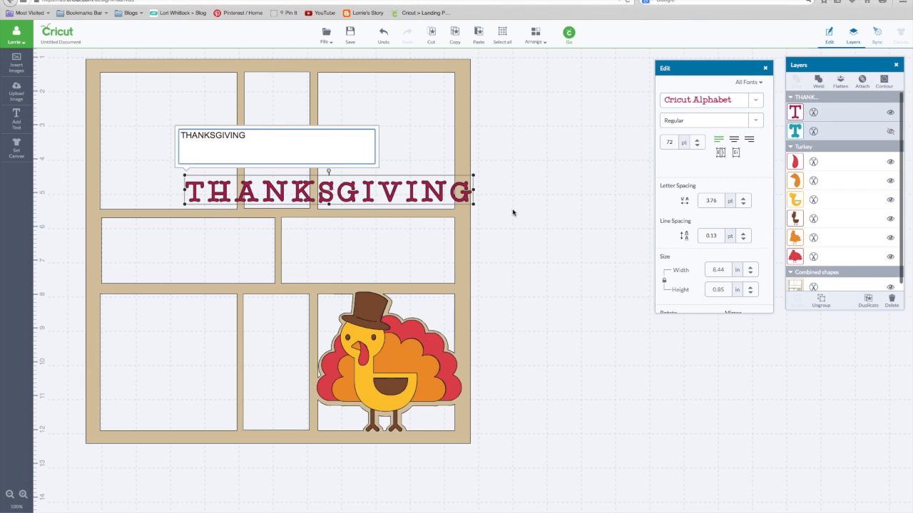
pyautogui.click(758, 101)
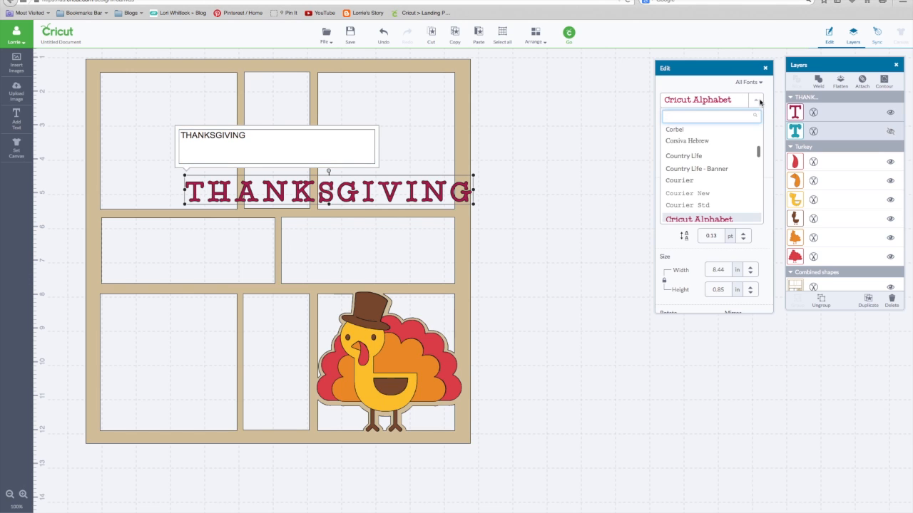
pyautogui.scroll(-5, 690, 193)
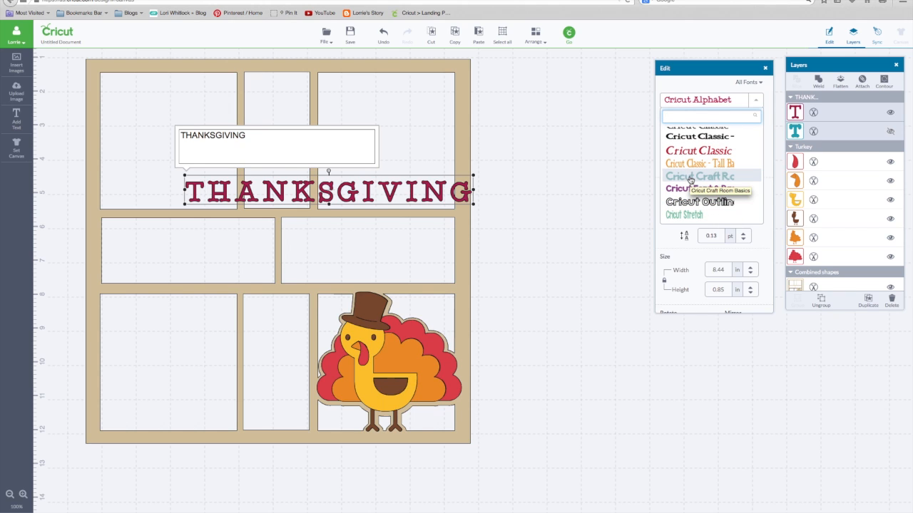
pyautogui.click(690, 179)
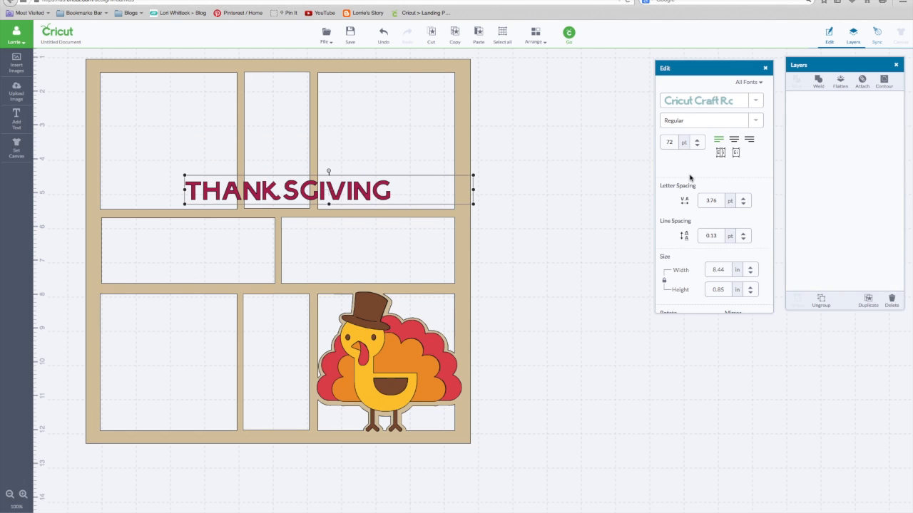
pyautogui.click(753, 104)
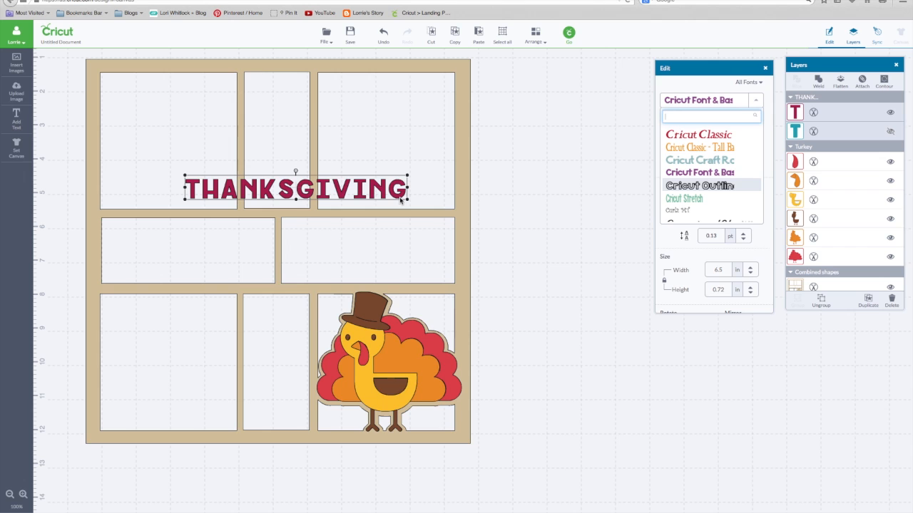
pyautogui.click(305, 193)
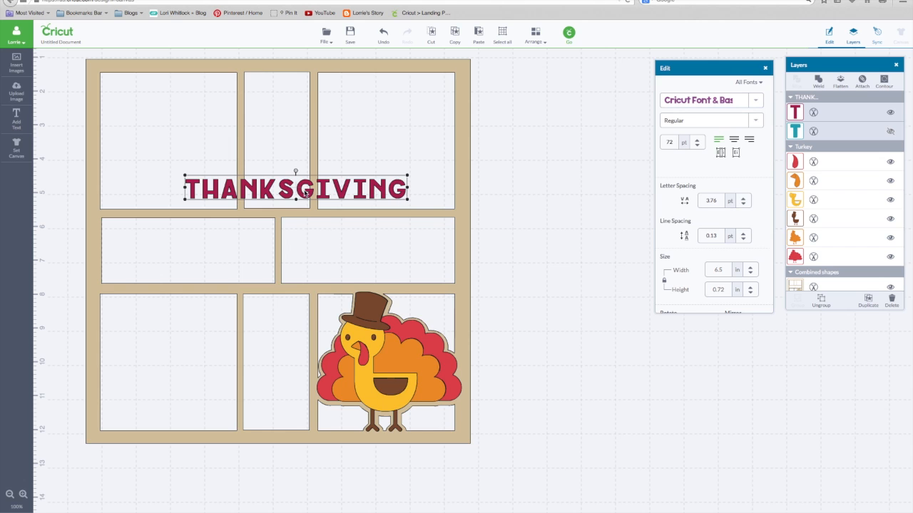
# Move THANKSGIVING into the frame's middle-left opening and resize it to about 5.19 in wide and 2.03 in high.
pyautogui.moveTo(304, 195); pyautogui.dragTo(218, 257)
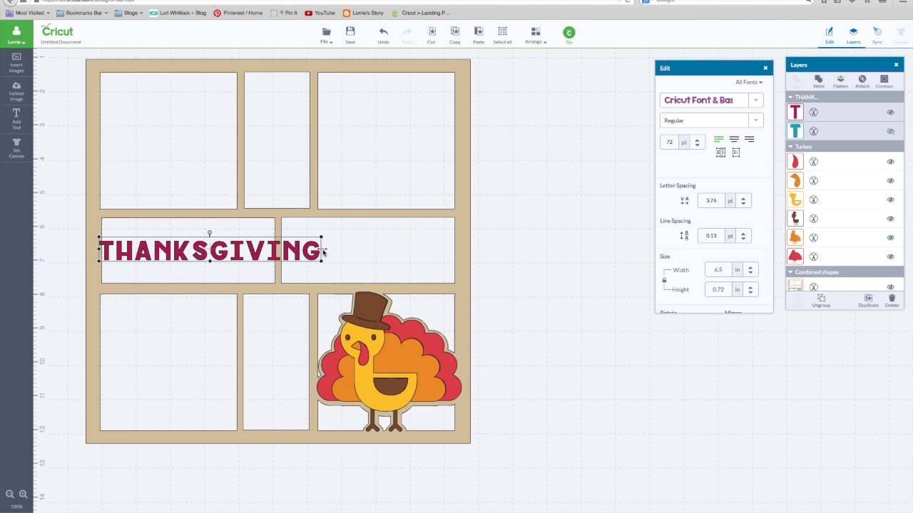
pyautogui.moveTo(323, 251); pyautogui.dragTo(276, 250)
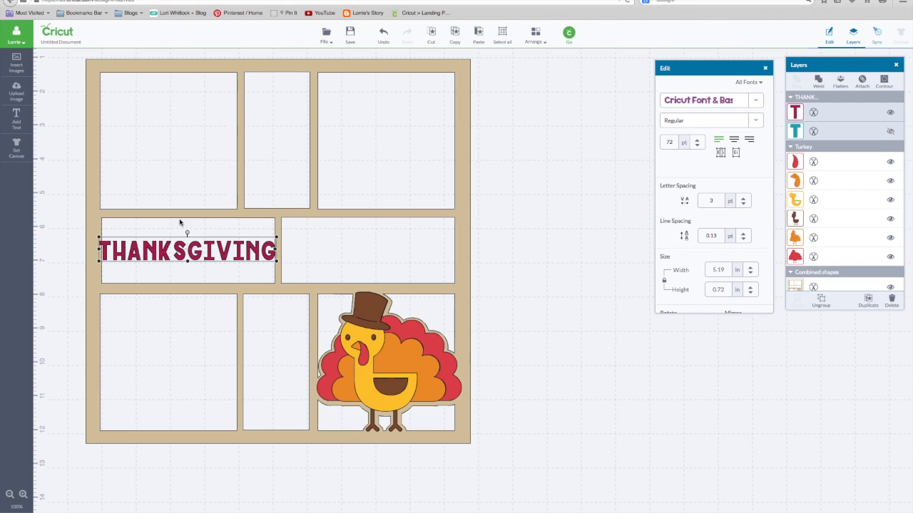
pyautogui.moveTo(187, 233); pyautogui.dragTo(190, 224)
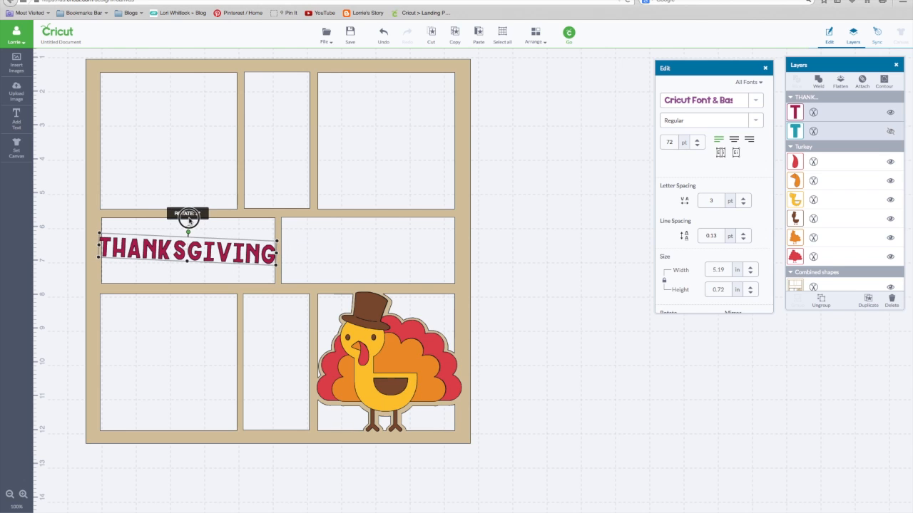
pyautogui.click(382, 32)
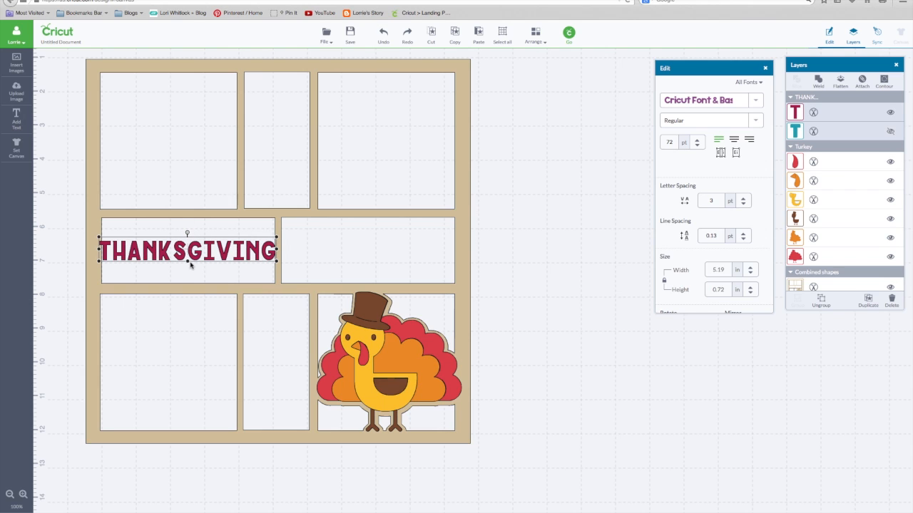
pyautogui.moveTo(187, 264)
pyautogui.mouseDown()
pyautogui.moveTo(180, 308)
pyautogui.moveTo(188, 263)
pyautogui.mouseUp()
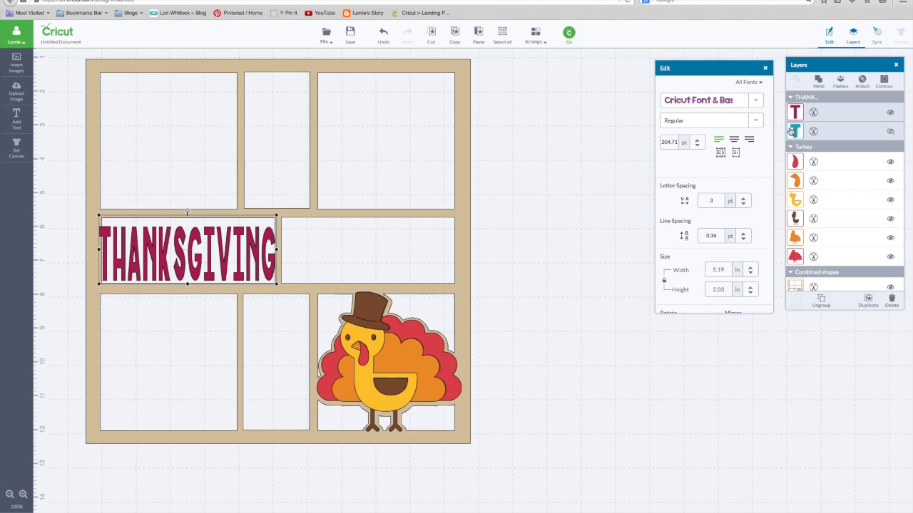
# Show the teal shadow layer of THANKSGIVING and stretch the text to about 2.37 in high so it overlaps the frame.
pyautogui.click(890, 132)
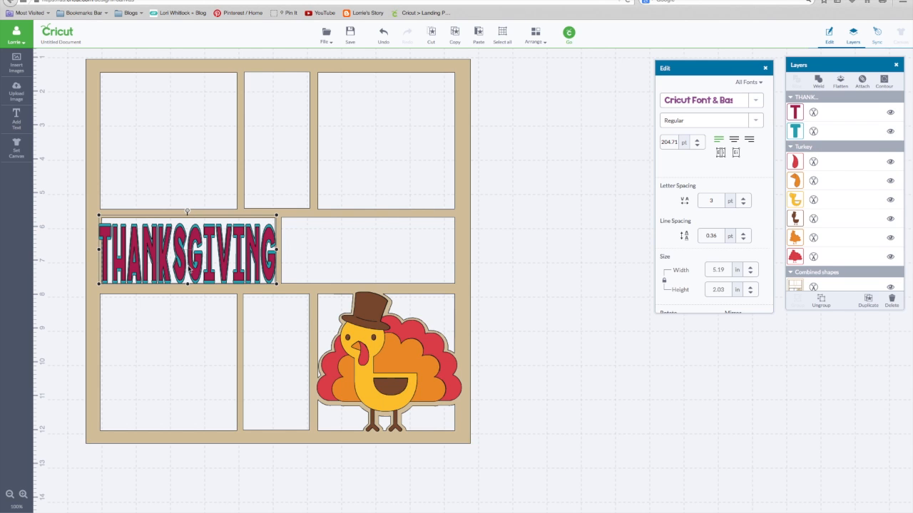
pyautogui.moveTo(188, 286)
pyautogui.mouseDown()
pyautogui.moveTo(184, 292)
pyautogui.moveTo(198, 270)
pyautogui.moveTo(187, 288)
pyautogui.mouseUp()
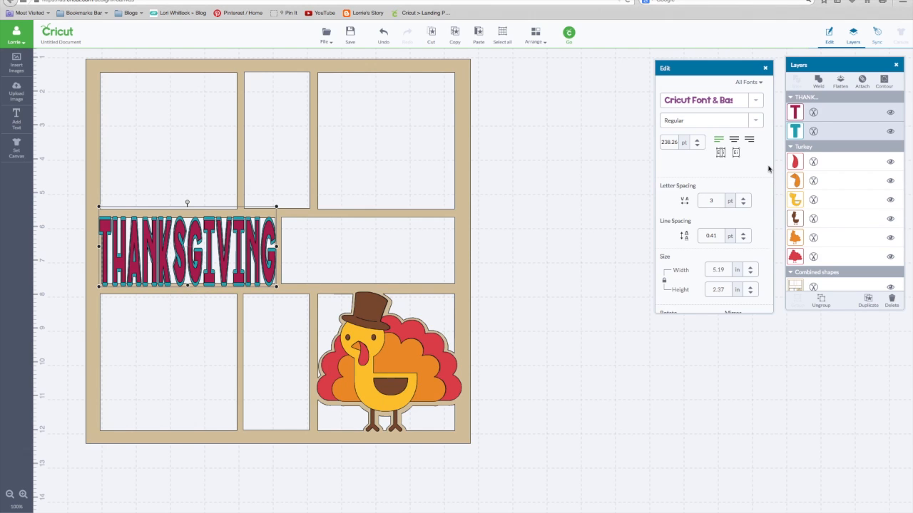
# Reduce the THANKSGIVING letter spacing to 1 pt and refit the text across the opening at about 5.13 in wide.
pyautogui.click(745, 204)
pyautogui.click(745, 204)
pyautogui.click(744, 205)
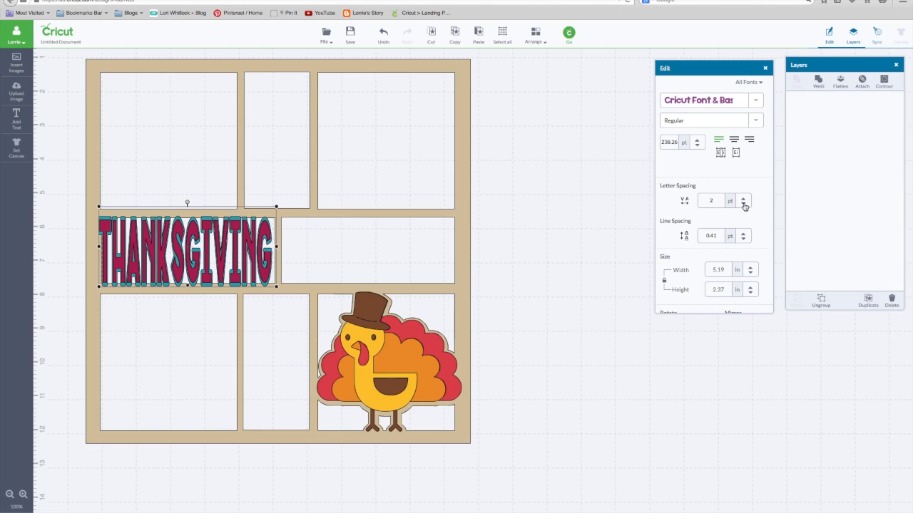
pyautogui.click(744, 204)
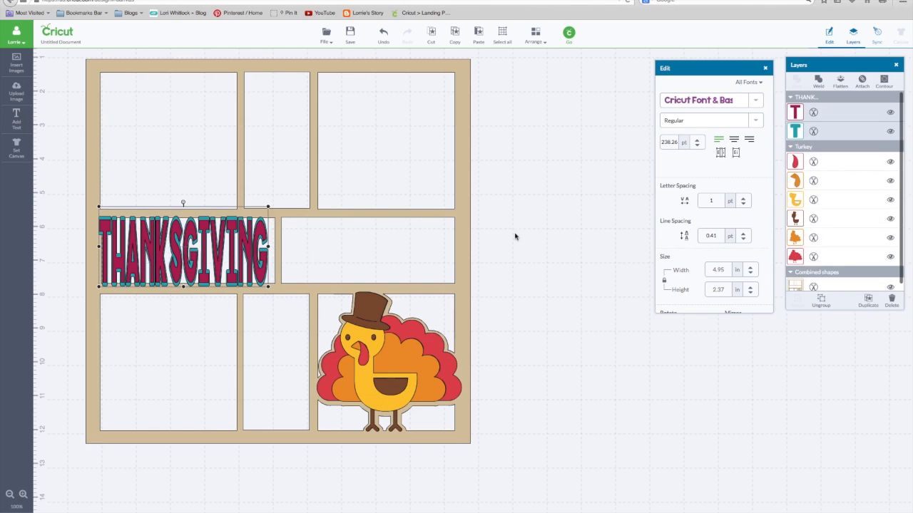
pyautogui.moveTo(267, 247); pyautogui.dragTo(277, 247)
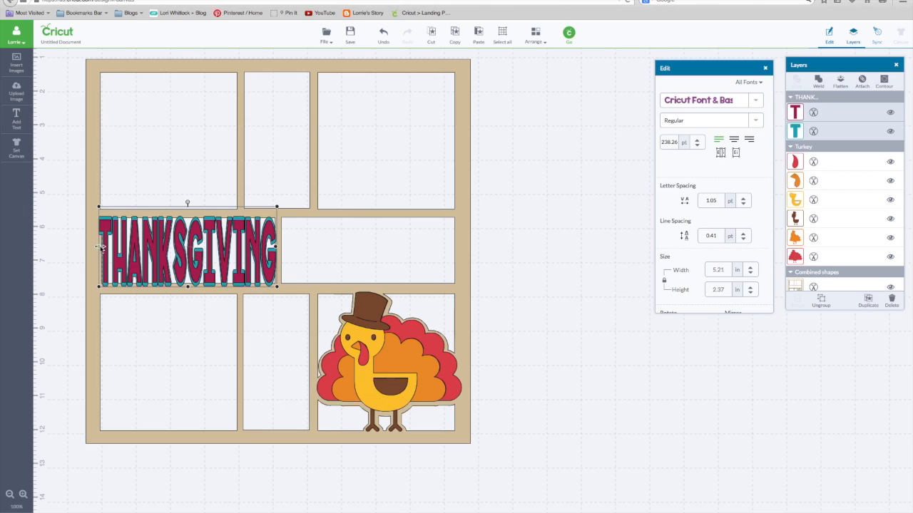
pyautogui.moveTo(99, 247); pyautogui.dragTo(103, 246)
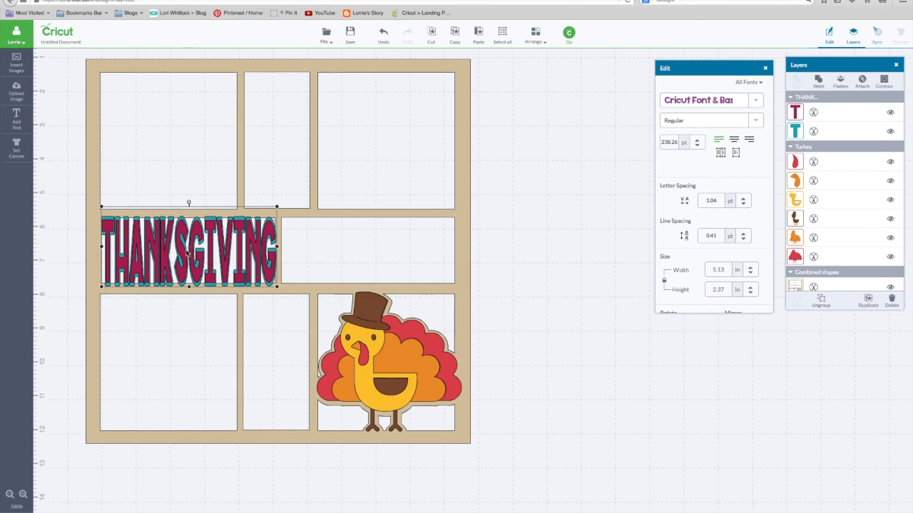
# Ungroup the THANKSGIVING text and hide its maroon letter layer.
pyautogui.rightClick(187, 253)
pyautogui.click(209, 264)
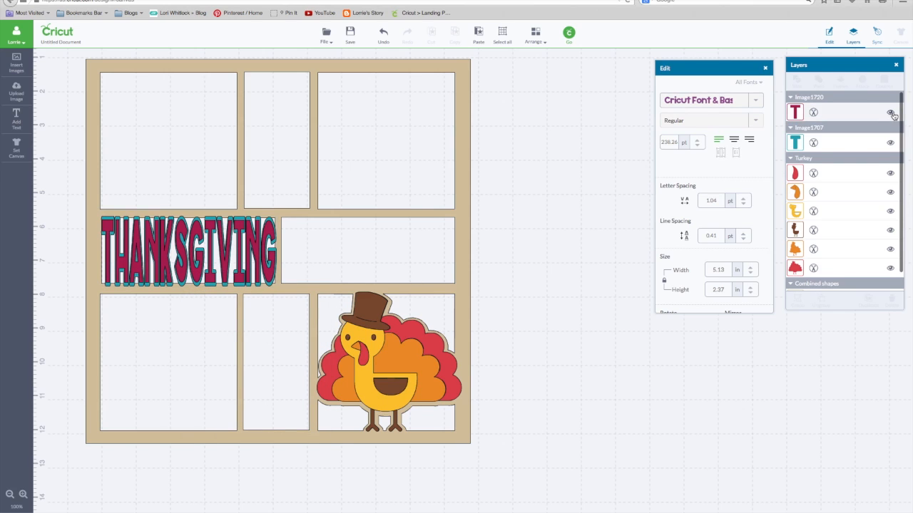
pyautogui.click(891, 113)
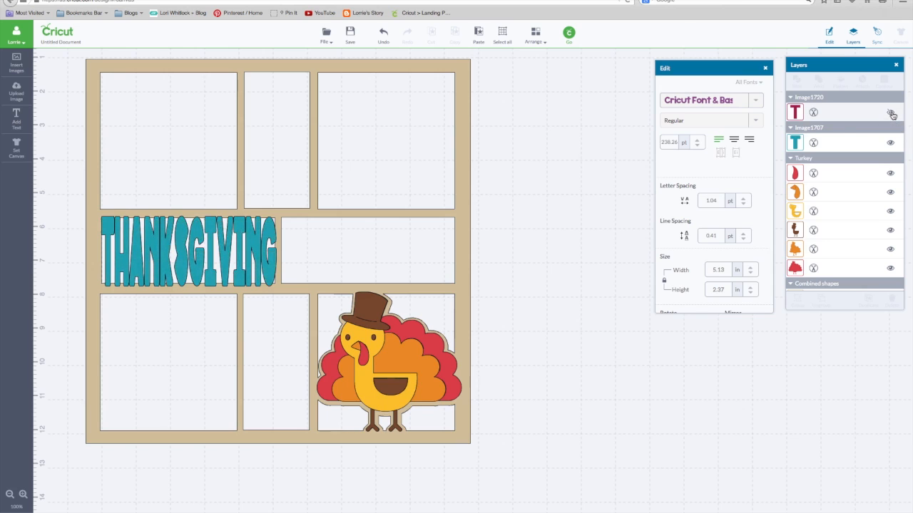
# Weld the teal THANKSGIVING shadow layer to the frame.
pyautogui.click(269, 263)
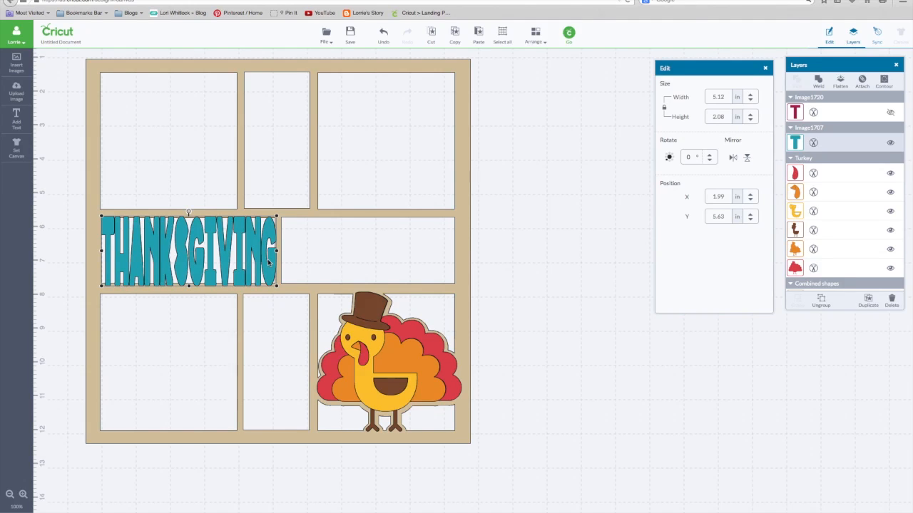
pyautogui.click(314, 207)
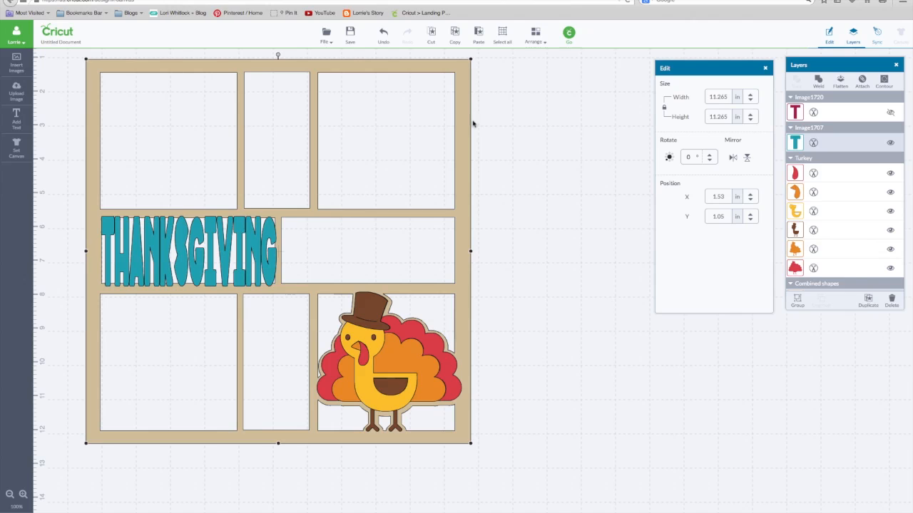
pyautogui.click(498, 185)
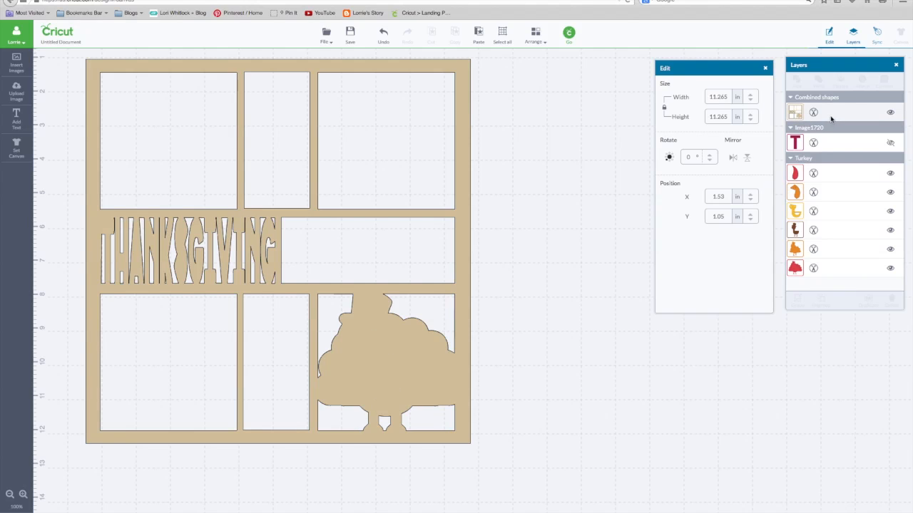
# Bring the colored turkey group in front of the welded frame.
pyautogui.click(835, 174)
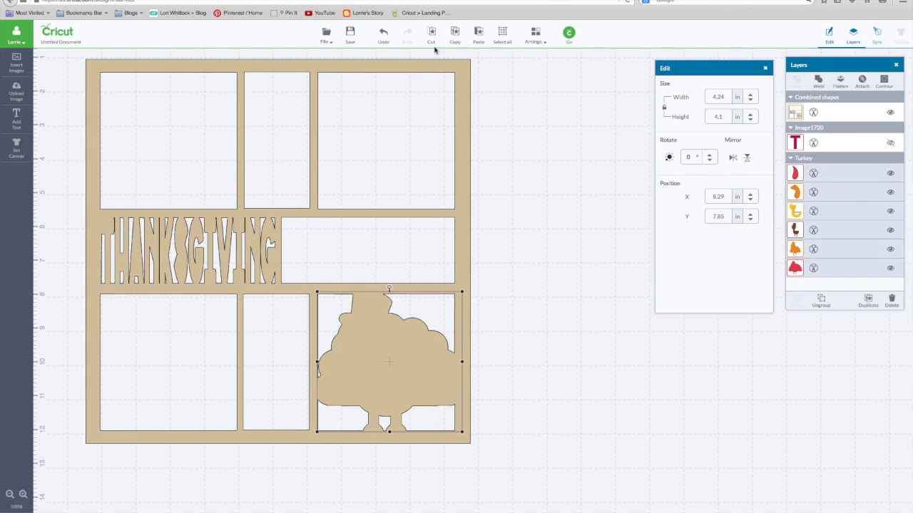
pyautogui.click(536, 34)
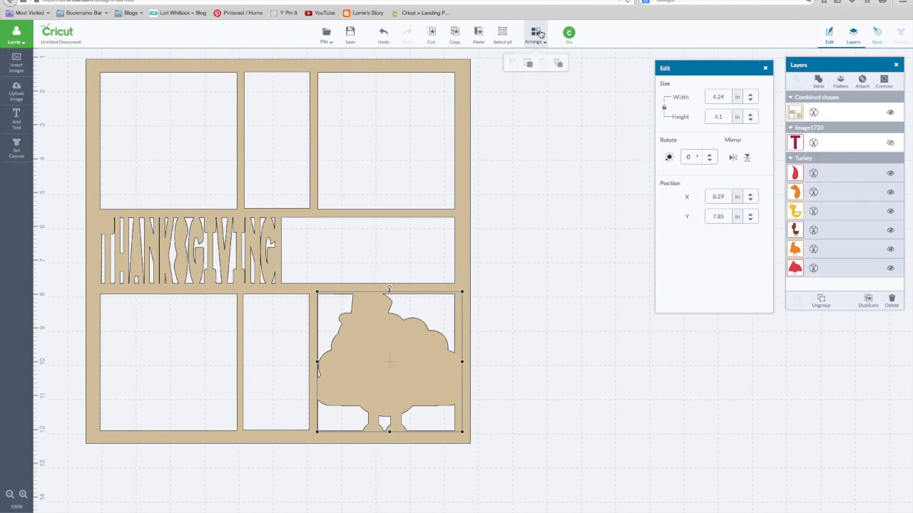
pyautogui.click(559, 64)
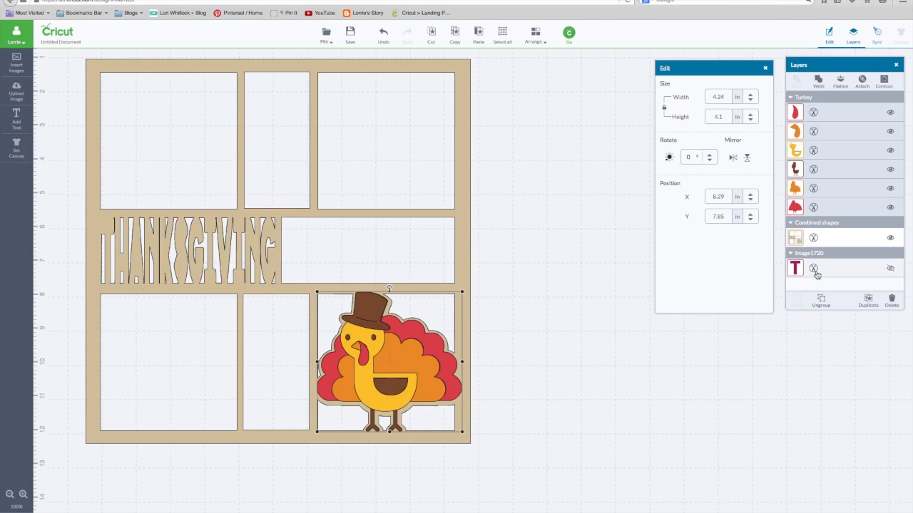
# Show the hidden maroon THANKSGIVING layer and bring it to the front of the design.
pyautogui.click(890, 269)
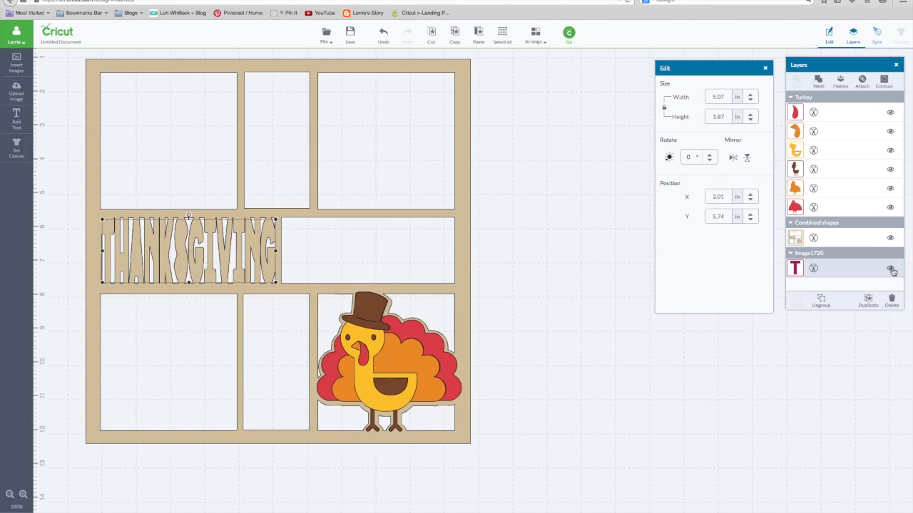
pyautogui.click(536, 36)
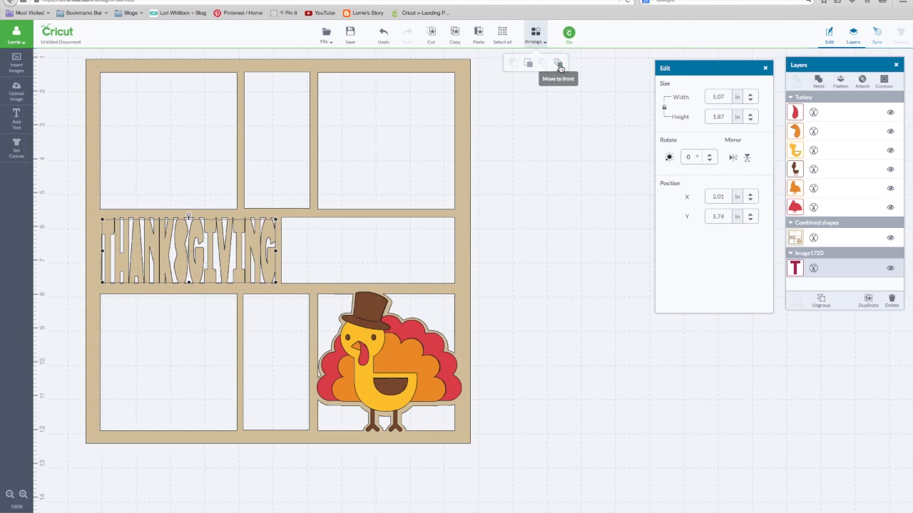
pyautogui.click(557, 63)
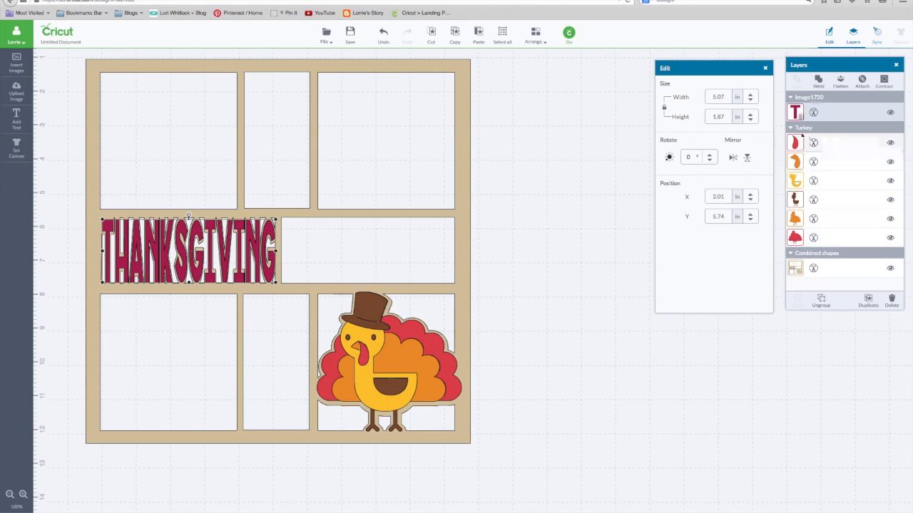
# Recolor the THANKSGIVING letters to Adobe Clay orange (#ed7122) and nudge them to about X 2.01, Y 5.72.
pyautogui.click(799, 114)
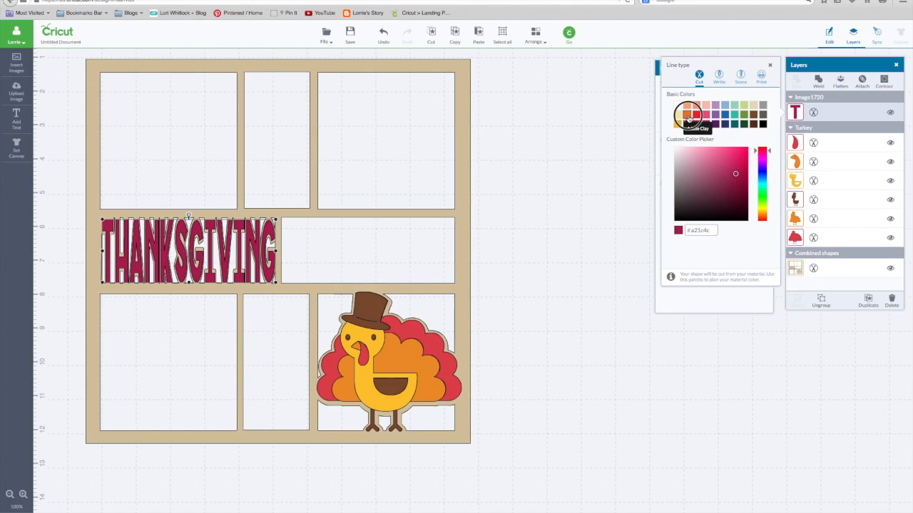
pyautogui.click(686, 115)
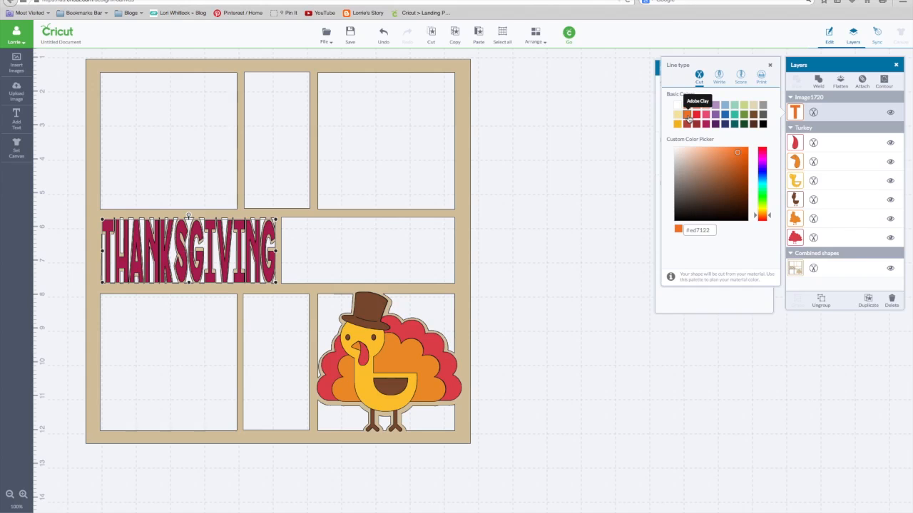
pyautogui.click(599, 151)
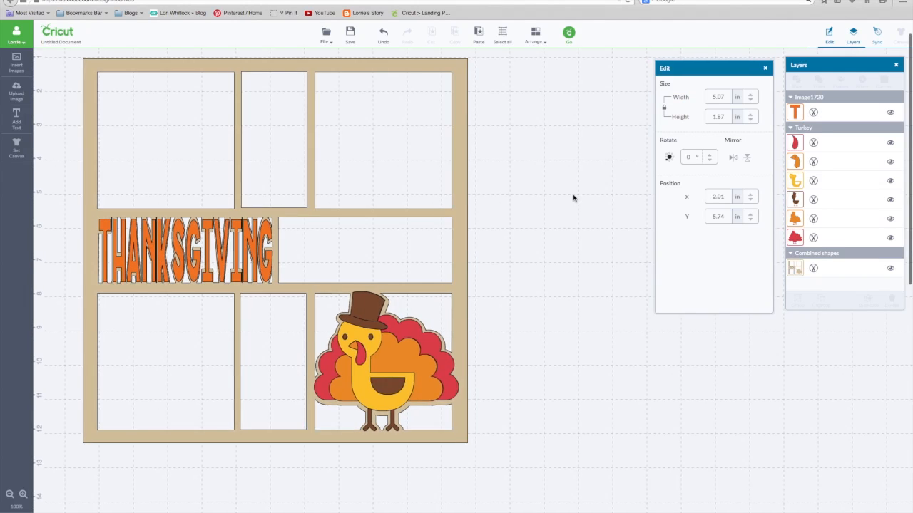
pyautogui.moveTo(135, 264); pyautogui.dragTo(133, 266)
pyautogui.click(579, 338)
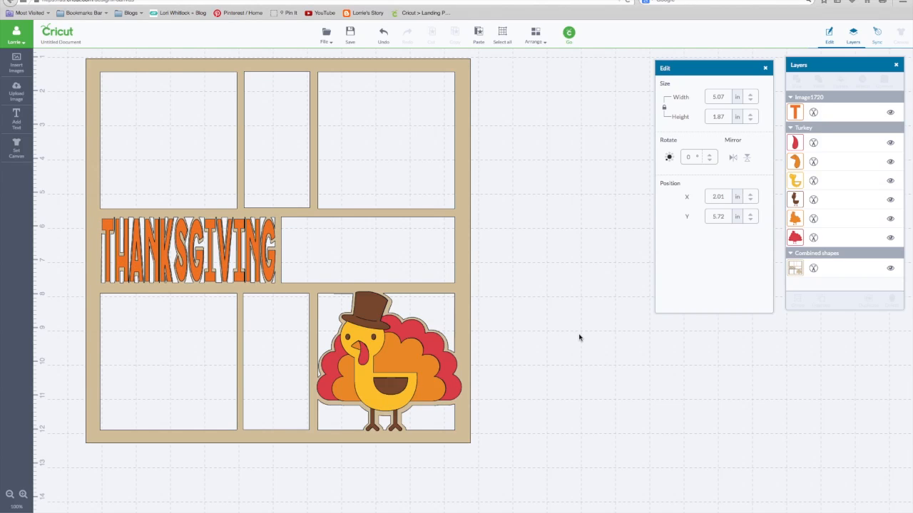
# Send the completed design to the mat preview.
pyautogui.scroll(1, 574, 336)
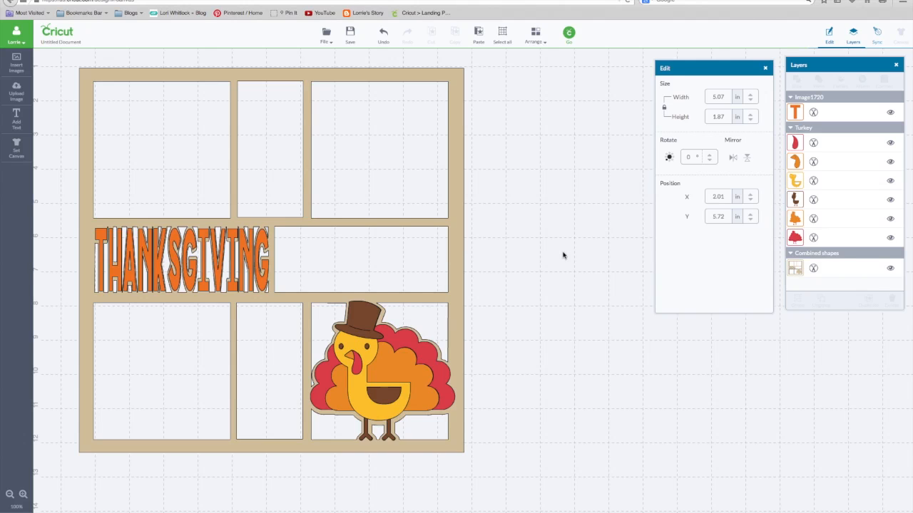
pyautogui.click(568, 36)
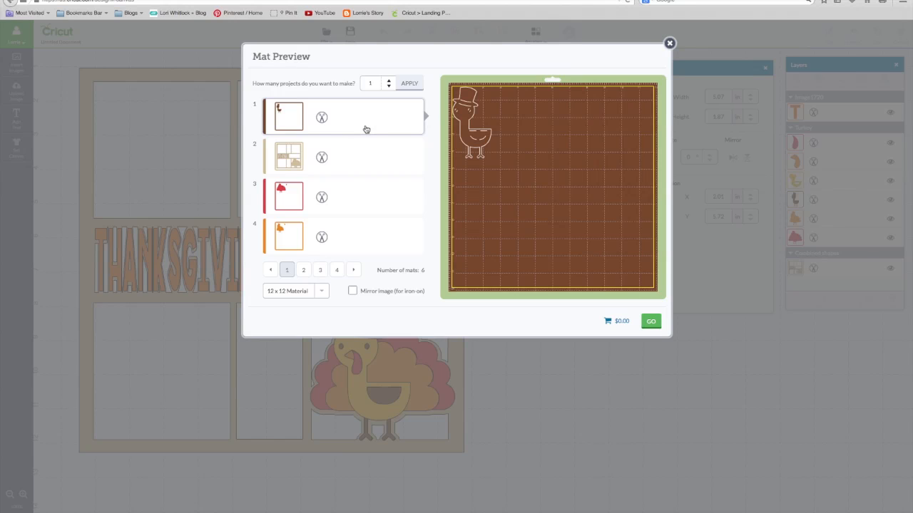
# Review the cut layouts of mats 2 through 6 in the mat preview, and return to the design canvas.
pyautogui.click(368, 156)
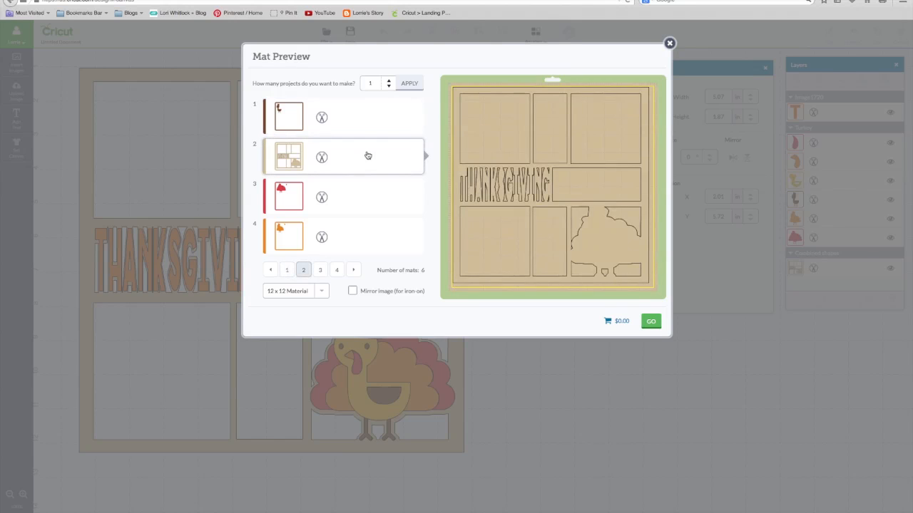
pyautogui.click(358, 202)
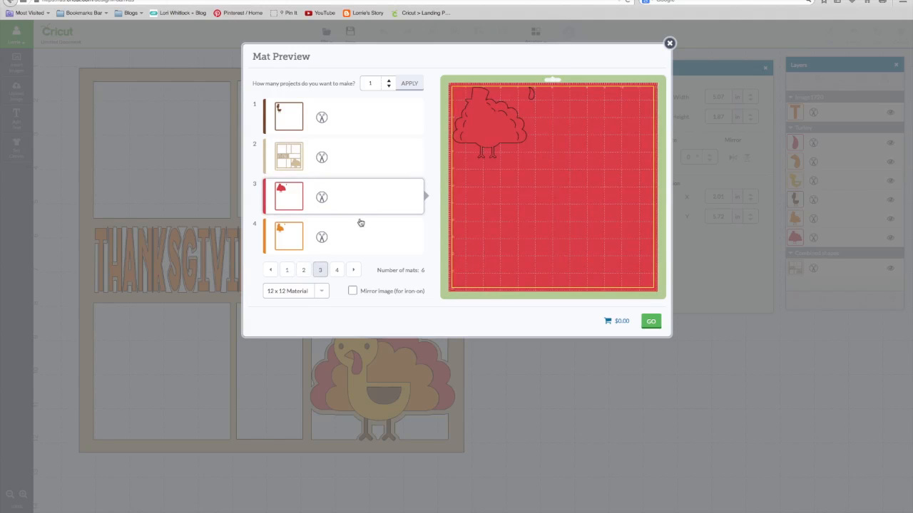
pyautogui.click(360, 242)
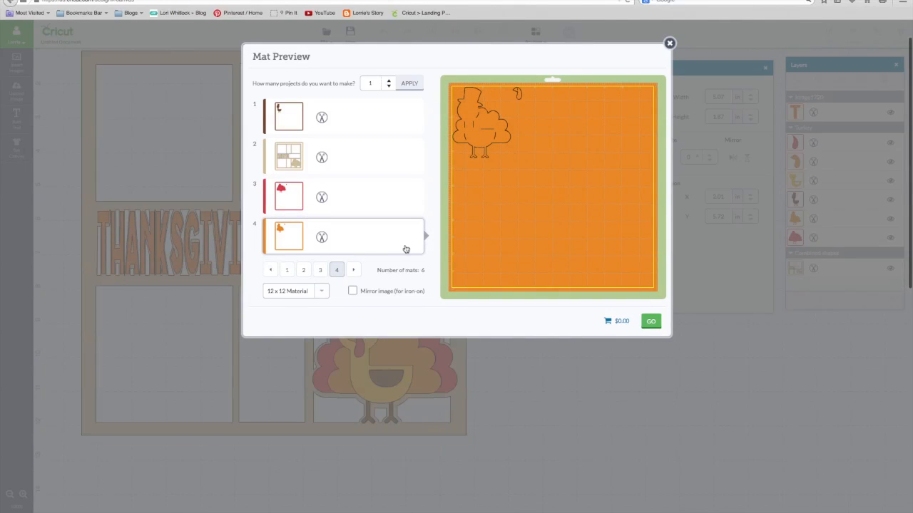
pyautogui.click(353, 270)
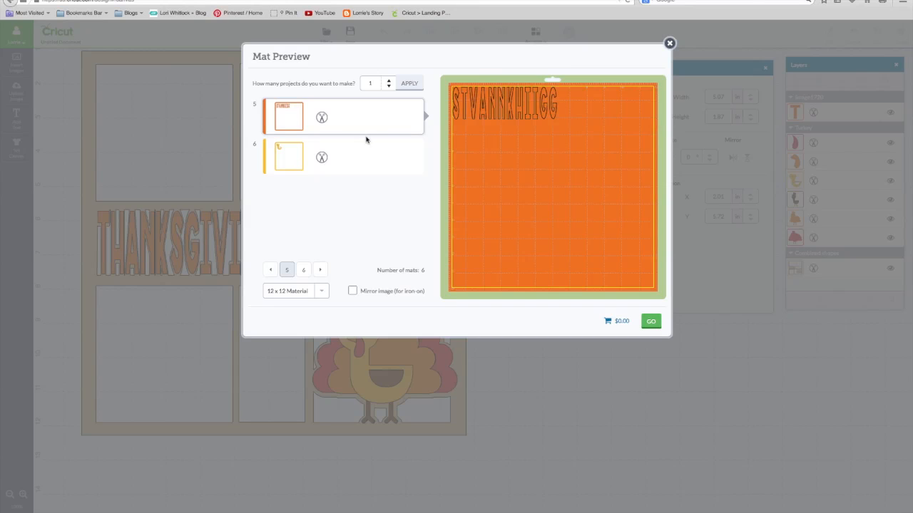
pyautogui.click(350, 163)
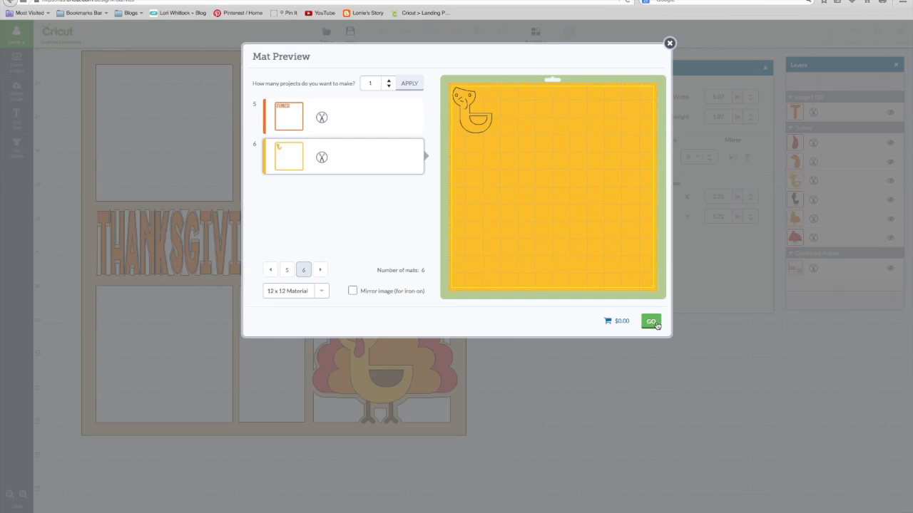
pyautogui.click(670, 43)
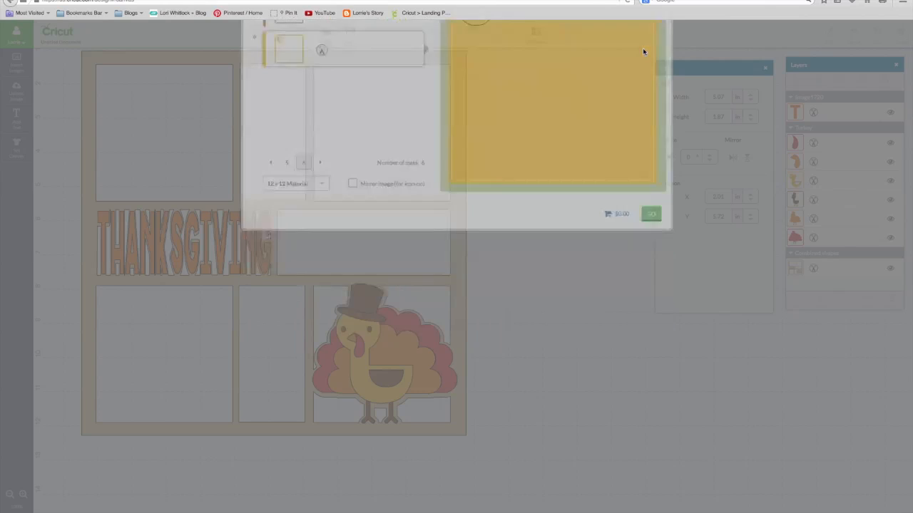